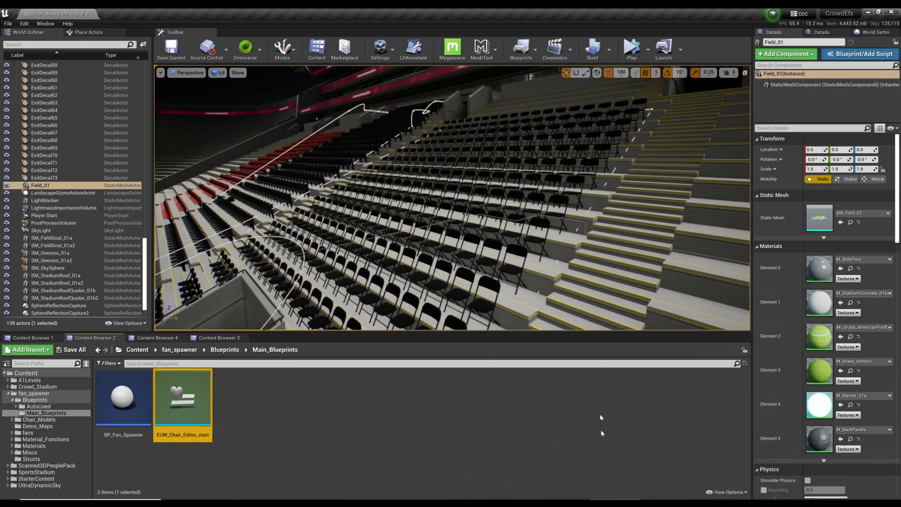
{"action": "right_click_drag", "start_coordinate": [488, 300], "coordinate": [469, 307]}
{"action": "key", "text": "w"}
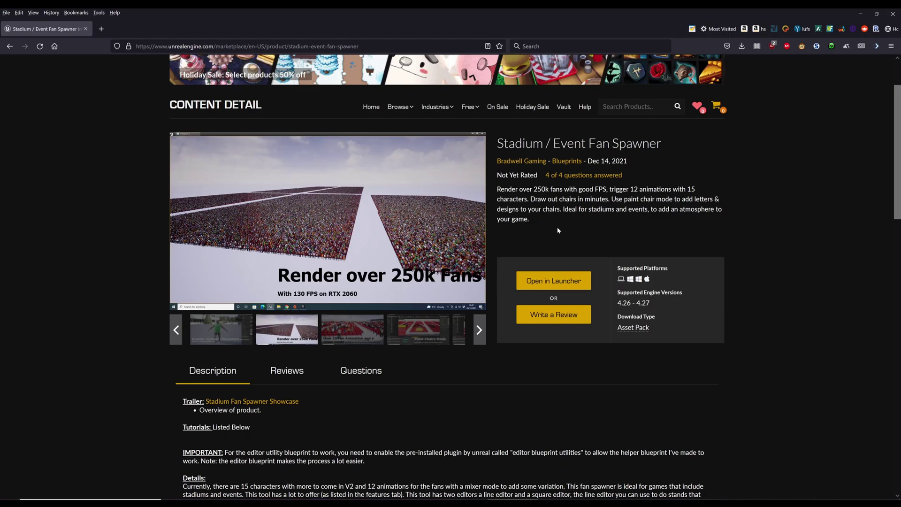
Look through the preview images on the Stadium / Event Fan Spawner marketplace page, covering crowd size, fan animations and Paint Chairs Mode
{"action": "right_click", "coordinate": [599, 221]}
{"action": "left_click", "coordinate": [532, 220]}
{"action": "left_click", "coordinate": [356, 335]}
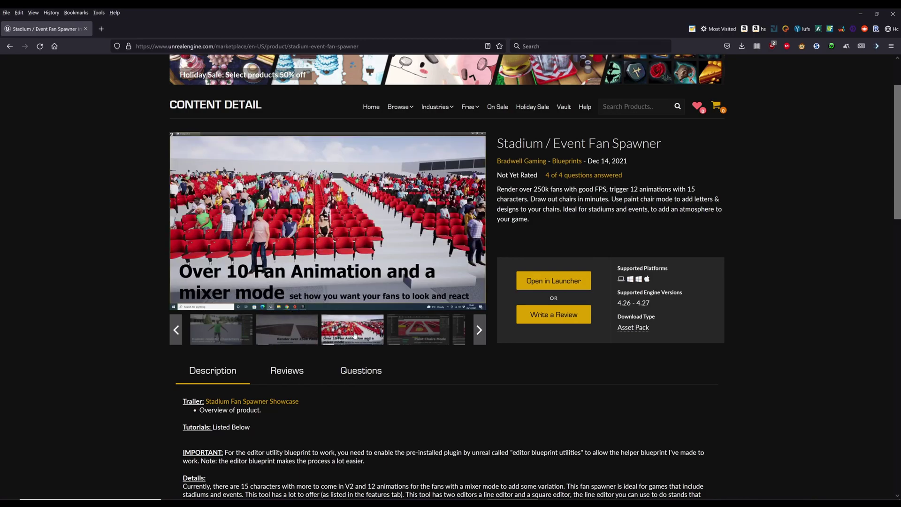
{"action": "left_click", "coordinate": [287, 331]}
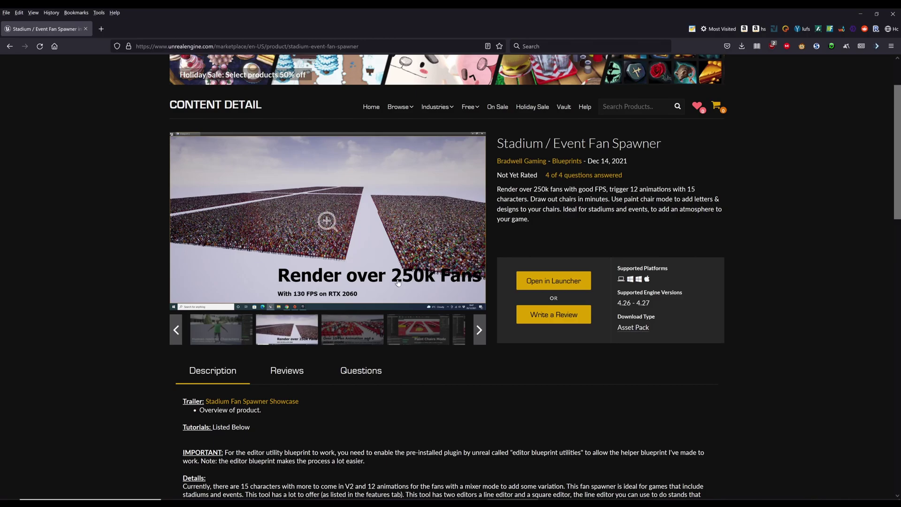
{"action": "left_click", "coordinate": [355, 332]}
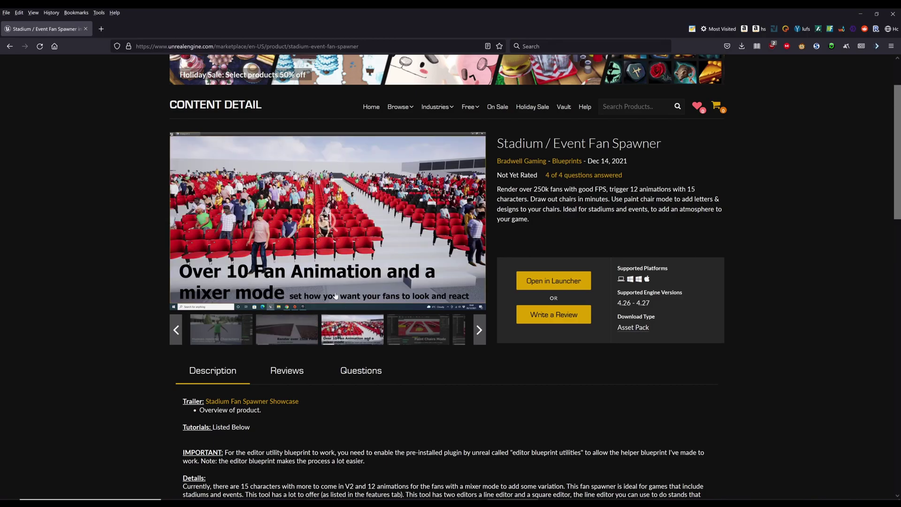
{"action": "left_click", "coordinate": [418, 319]}
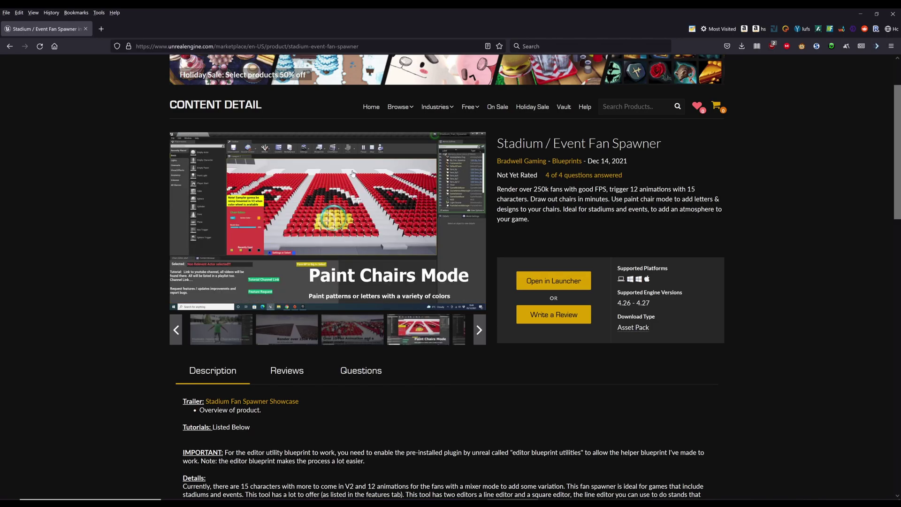
{"action": "left_click", "coordinate": [360, 328]}
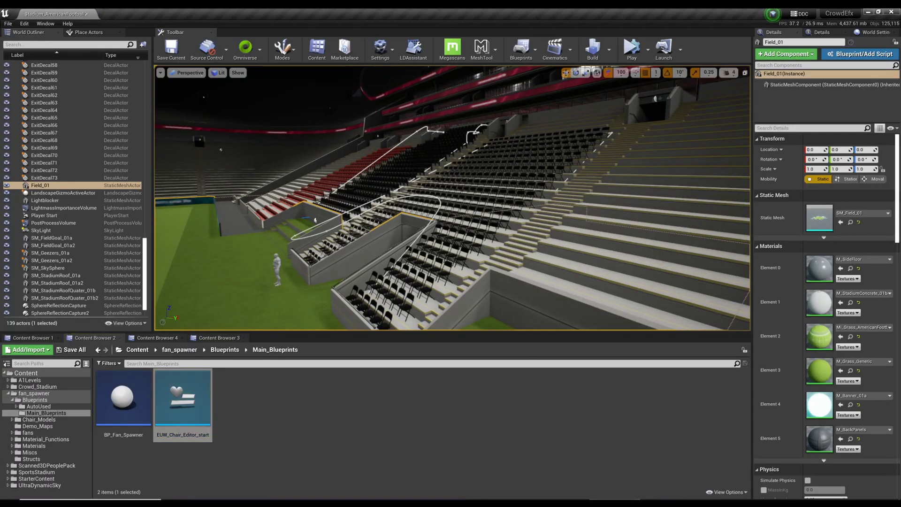
In Unreal Editor, select the existing fan spawner's black chairs around the stand entrance to inspect its settings
{"action": "key", "text": "w"}
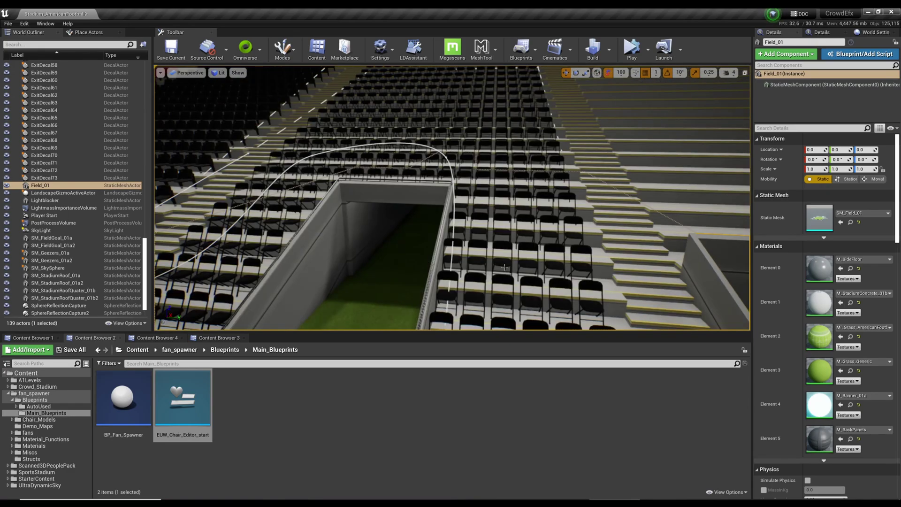
{"action": "left_click", "coordinate": [507, 262]}
{"action": "right_click_drag", "start_coordinate": [626, 265], "coordinate": [563, 249]}
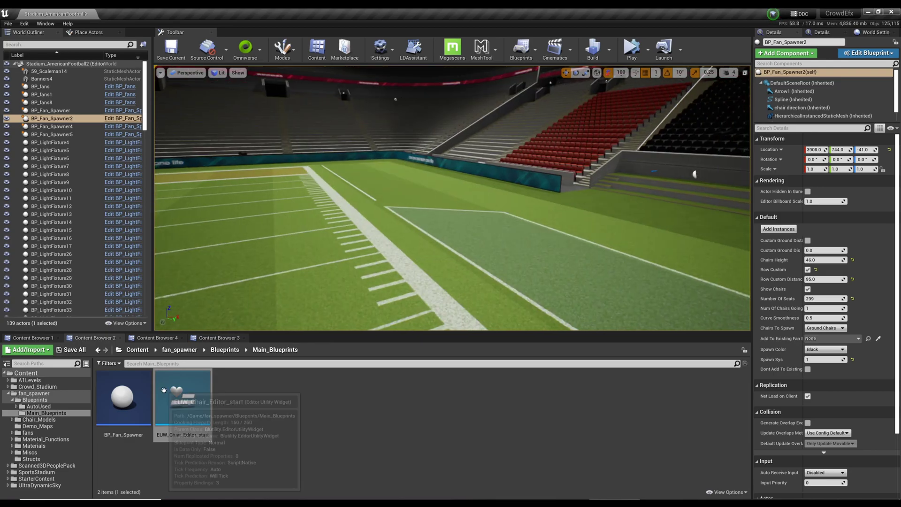
Place a new BP_Fan_Spawner on the football field's sideline and run the EUW_Chair_Editor_start utility widget
{"action": "left_click_drag", "start_coordinate": [123, 399], "coordinate": [408, 270]}
{"action": "right_click_drag", "start_coordinate": [408, 270], "coordinate": [441, 305]}
{"action": "right_click", "coordinate": [189, 399]}
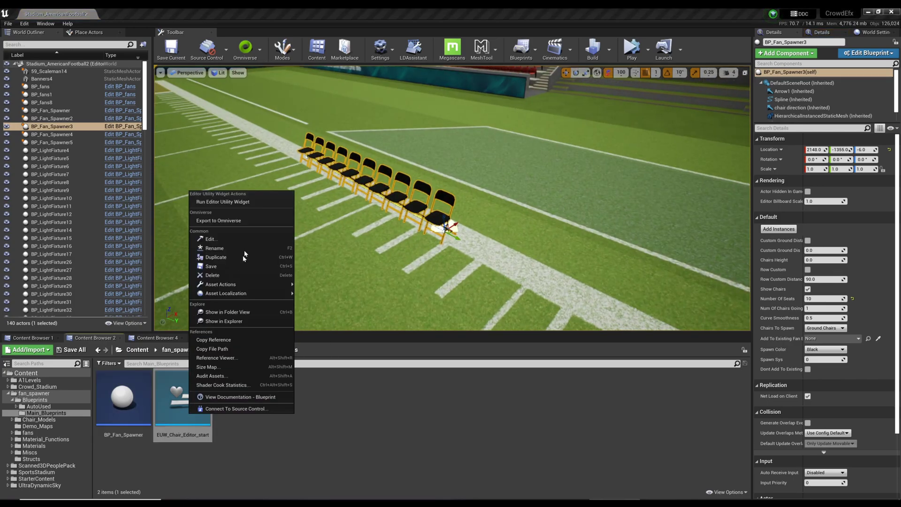
{"action": "left_click", "coordinate": [244, 205]}
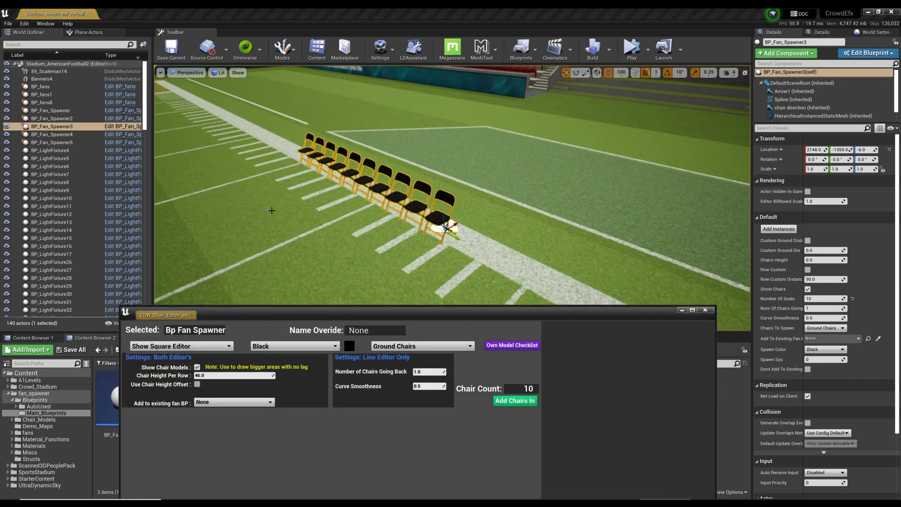
Switch the new spawner's chair layout to the Square Editor, trying the Line Editor along the way
{"action": "left_click", "coordinate": [216, 346]}
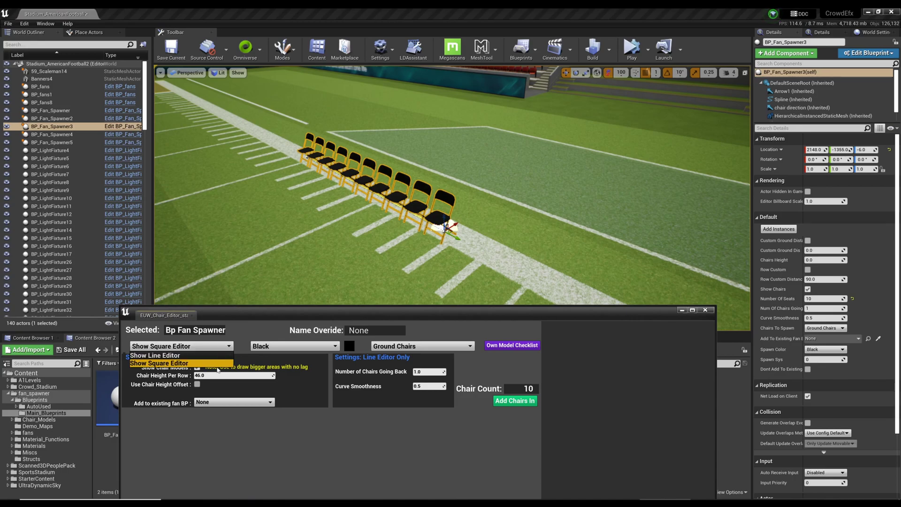
{"action": "left_click", "coordinate": [190, 364]}
{"action": "left_click", "coordinate": [209, 349]}
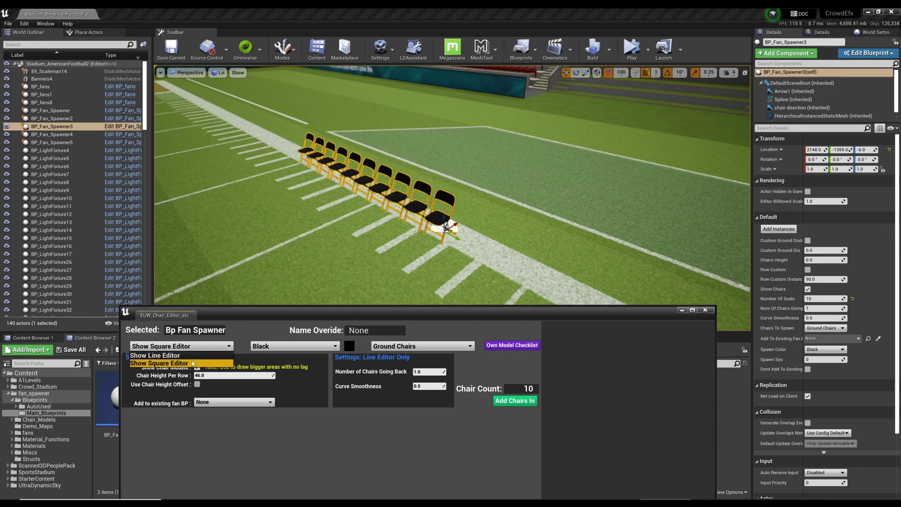
{"action": "left_click", "coordinate": [187, 355]}
{"action": "left_click", "coordinate": [186, 349]}
{"action": "left_click", "coordinate": [177, 364]}
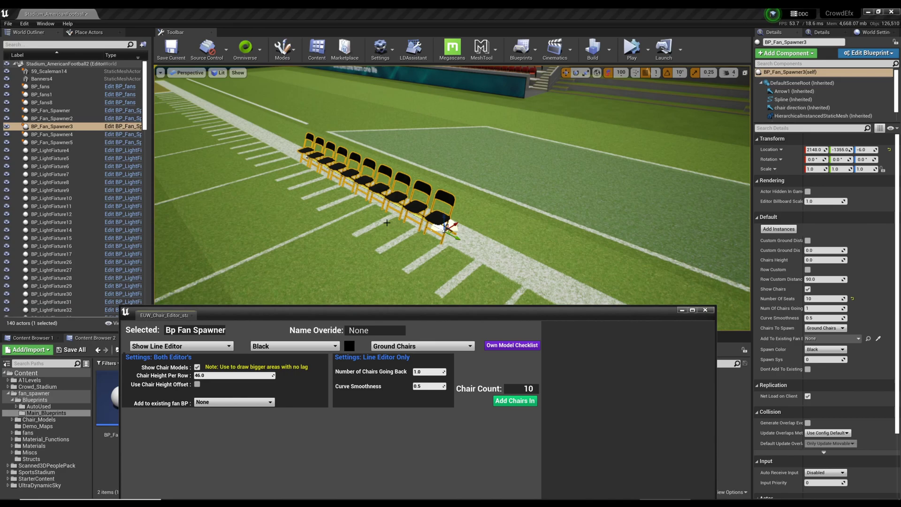
{"action": "left_click", "coordinate": [183, 346]}
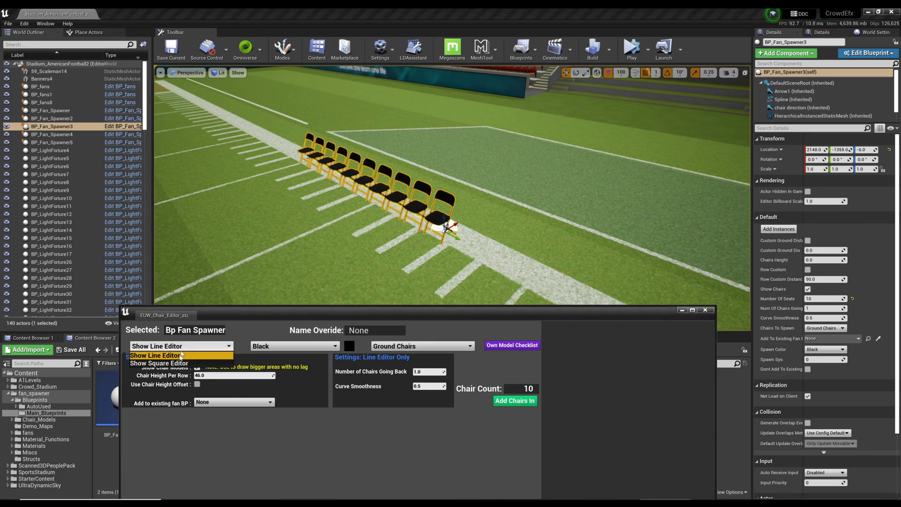
{"action": "left_click", "coordinate": [172, 364]}
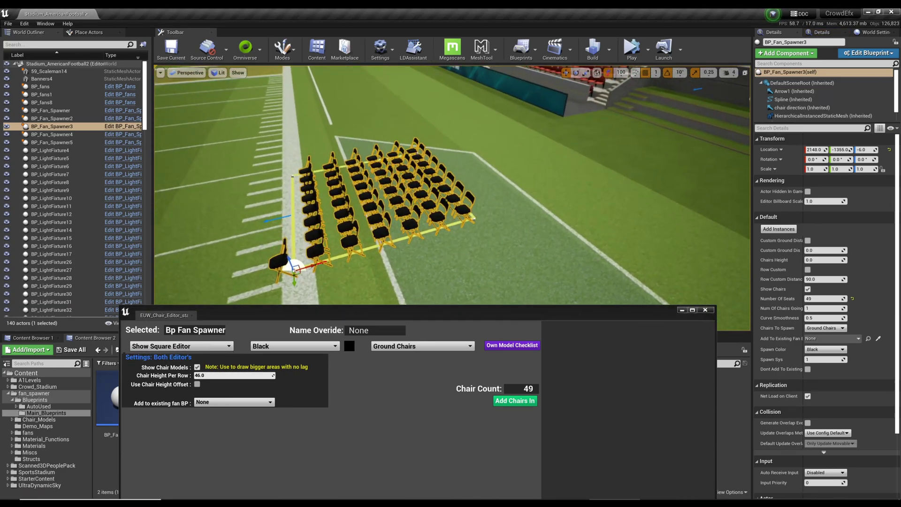
Set the new spawner's Chairs Height to 45 so the rows rise in steps
{"action": "right_click_drag", "start_coordinate": [451, 197], "coordinate": [441, 159]}
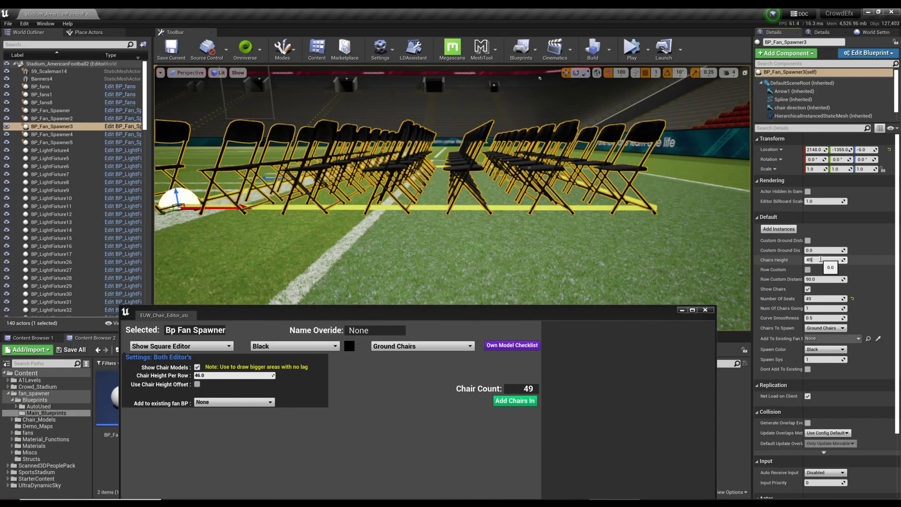
{"action": "key", "text": "Return"}
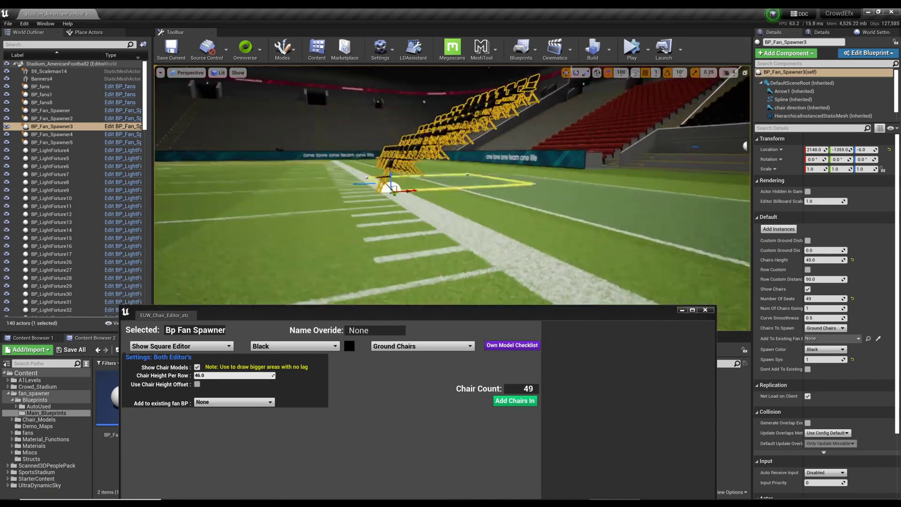
{"action": "right_click_drag", "start_coordinate": [452, 185], "coordinate": [343, 193]}
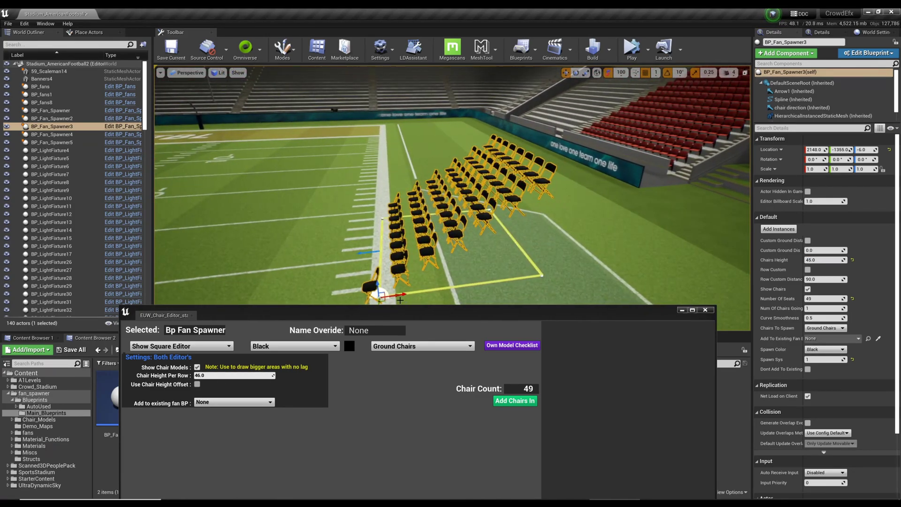
Move the chair block from the field to the empty stand section beside the red seats, at about X 4004, Y -3979
{"action": "right_click_drag", "start_coordinate": [509, 284], "coordinate": [619, 291]}
{"action": "left_click_drag", "start_coordinate": [568, 269], "coordinate": [162, 301]}
{"action": "right_click_drag", "start_coordinate": [281, 244], "coordinate": [164, 244]}
{"action": "right_click_drag", "start_coordinate": [351, 187], "coordinate": [301, 188]}
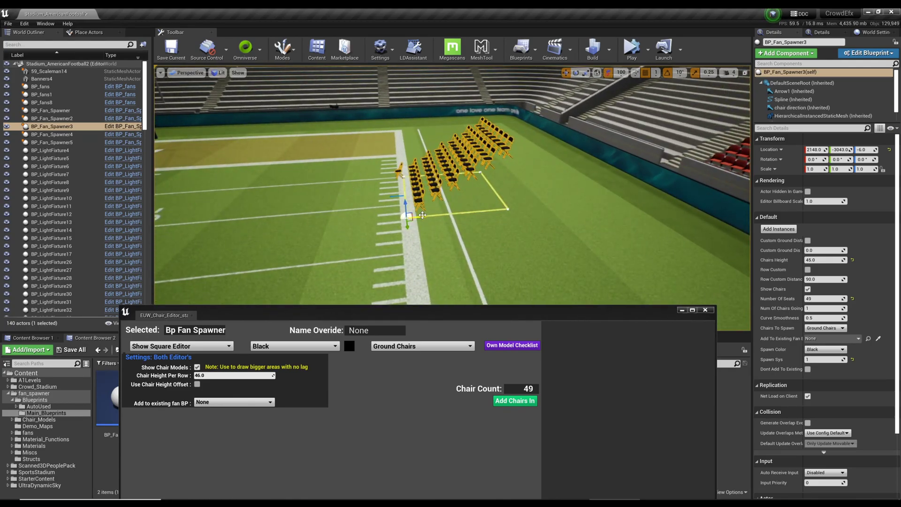
{"action": "left_click_drag", "start_coordinate": [683, 173], "coordinate": [689, 171]}
{"action": "right_click_drag", "start_coordinate": [689, 172], "coordinate": [807, 201]}
{"action": "right_click_drag", "start_coordinate": [488, 237], "coordinate": [501, 237]}
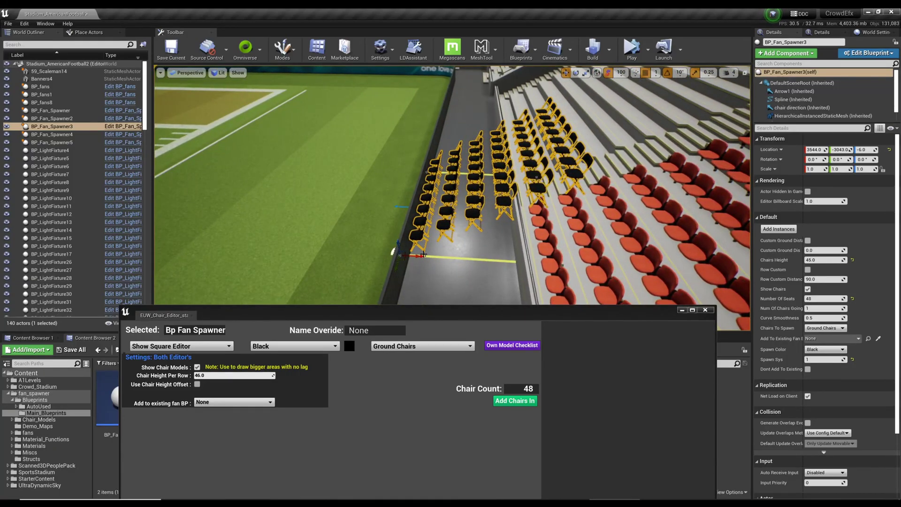
{"action": "left_click_drag", "start_coordinate": [423, 255], "coordinate": [518, 141]}
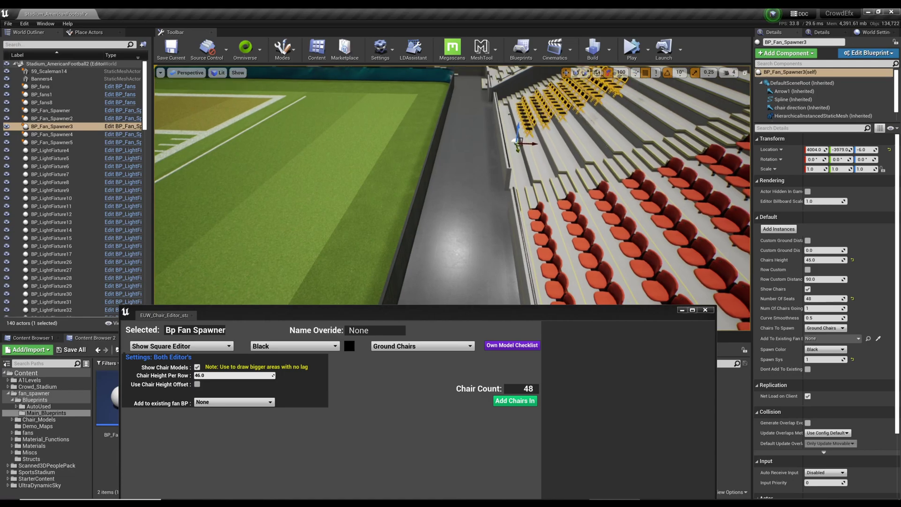
Enable Row Custom for the chair block and set its Row Custom Distance to 95
{"action": "right_click_drag", "start_coordinate": [516, 141], "coordinate": [556, 131]}
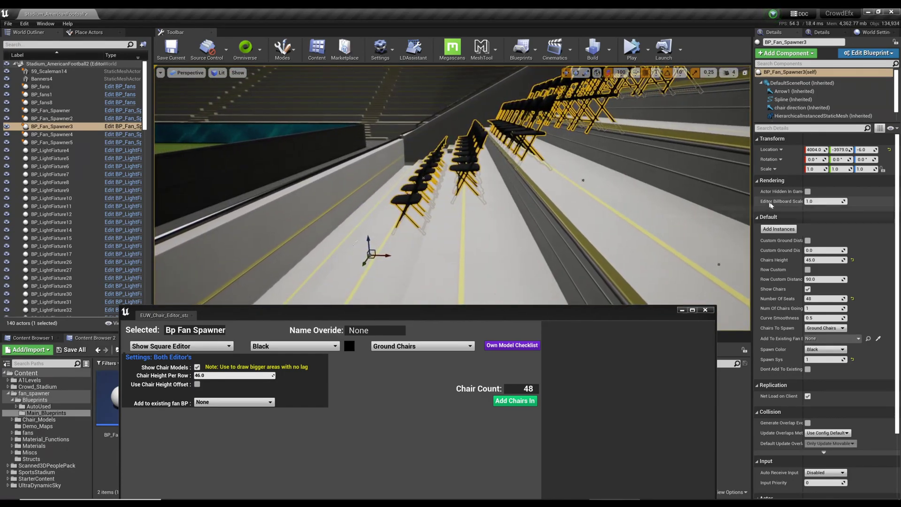
{"action": "left_click", "coordinate": [808, 270]}
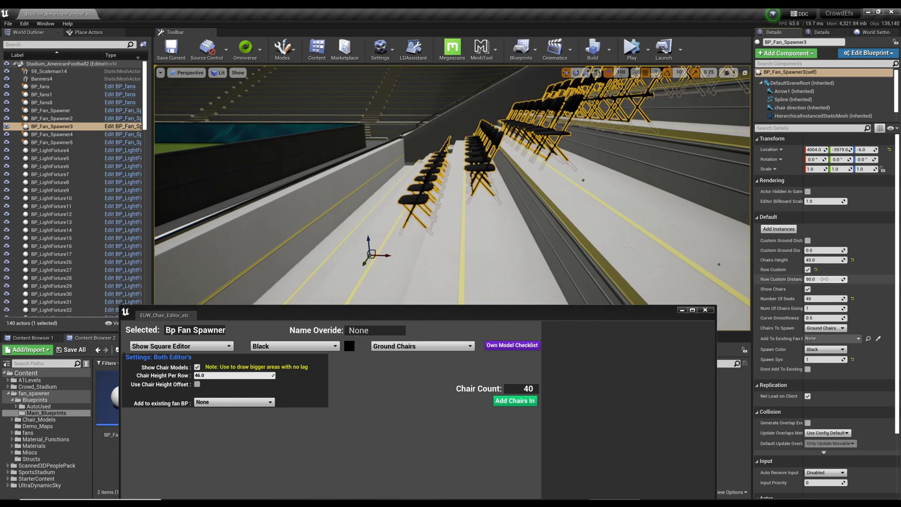
{"action": "right_click_drag", "start_coordinate": [620, 239], "coordinate": [588, 212]}
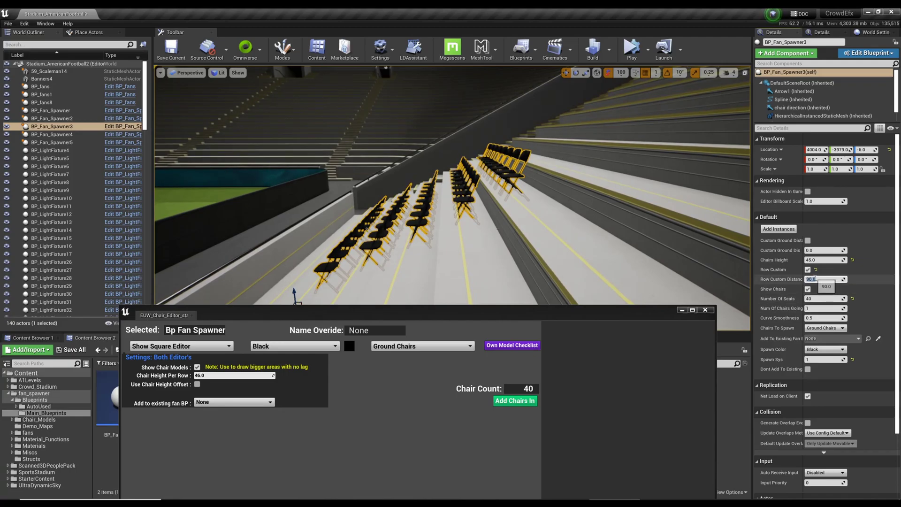
{"action": "left_click", "coordinate": [815, 278]}
{"action": "type", "text": "95"}
{"action": "key", "text": "Return"}
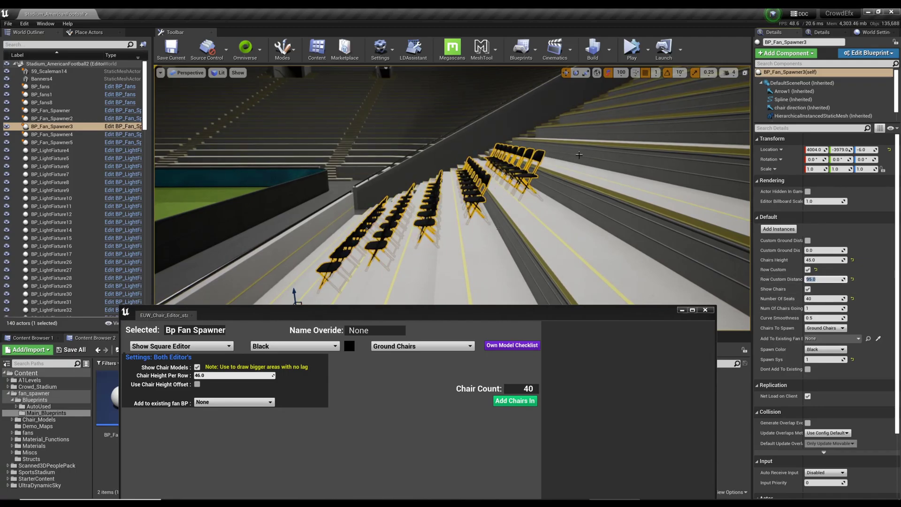
Shift the chair block along X to about 4015 so its rows sit on the stand's steps
{"action": "mouse_move", "coordinate": [457, 191]}
{"action": "right_mouse_down"}
{"action": "mouse_move", "coordinate": [483, 202]}
{"action": "mouse_move", "coordinate": [469, 195]}
{"action": "mouse_move", "coordinate": [436, 209]}
{"action": "mouse_move", "coordinate": [456, 191]}
{"action": "right_mouse_up"}
{"action": "left_click_drag", "start_coordinate": [411, 229], "coordinate": [419, 228]}
{"action": "right_click_drag", "start_coordinate": [419, 228], "coordinate": [373, 241]}
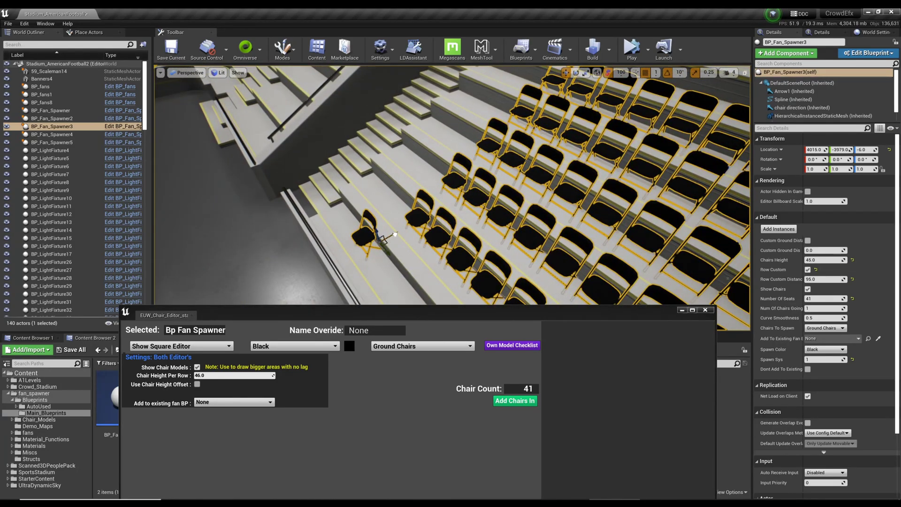
{"action": "left_click_drag", "start_coordinate": [421, 227], "coordinate": [348, 254]}
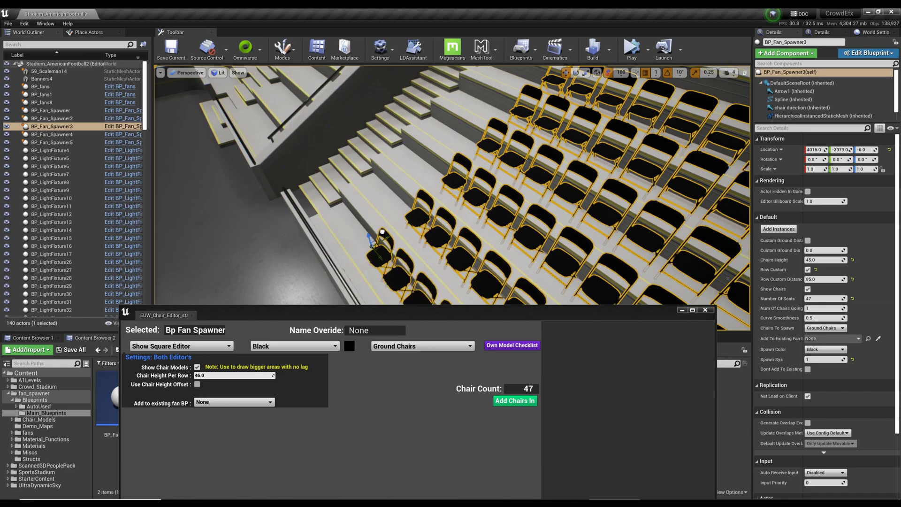
{"action": "mouse_move", "coordinate": [385, 231]}
{"action": "right_mouse_down"}
{"action": "mouse_move", "coordinate": [383, 239]}
{"action": "mouse_move", "coordinate": [412, 225]}
{"action": "mouse_move", "coordinate": [383, 218]}
{"action": "right_mouse_up"}
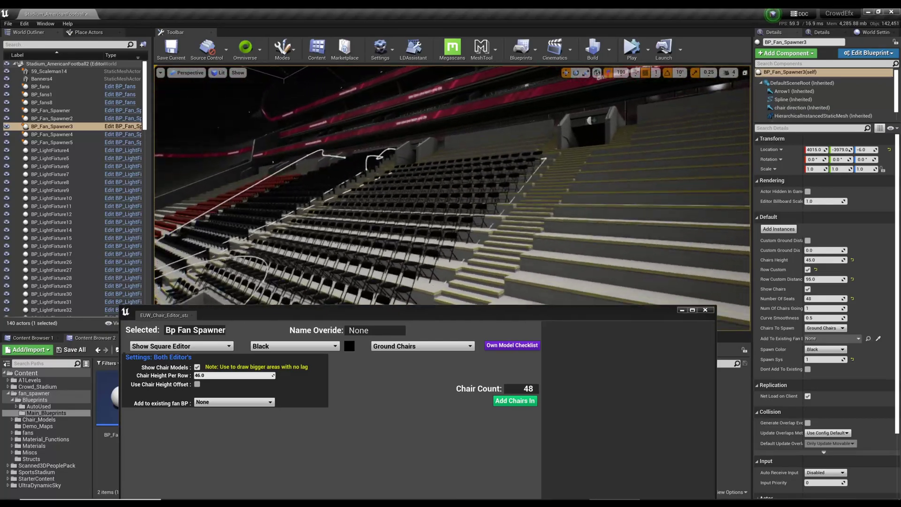
{"action": "right_click_drag", "start_coordinate": [451, 197], "coordinate": [488, 155]}
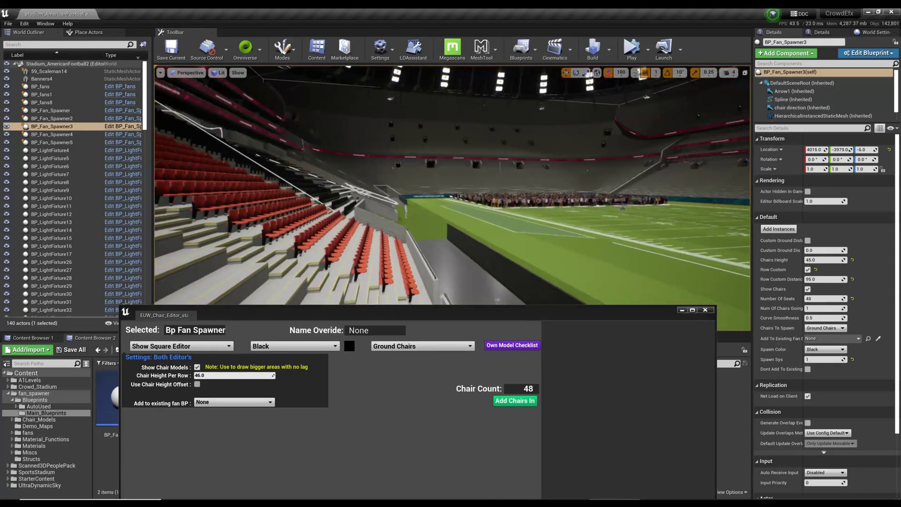
{"action": "right_click_drag", "start_coordinate": [469, 216], "coordinate": [329, 258]}
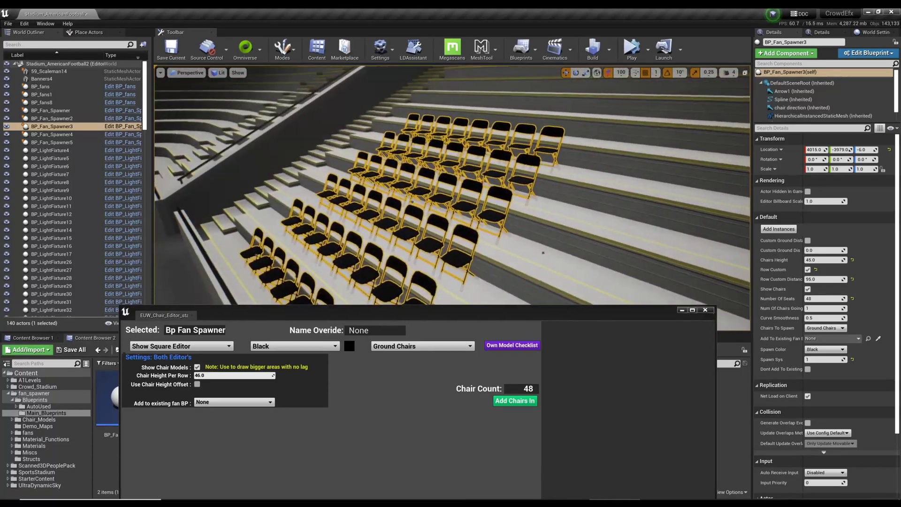
{"action": "right_click_drag", "start_coordinate": [486, 253], "coordinate": [438, 205]}
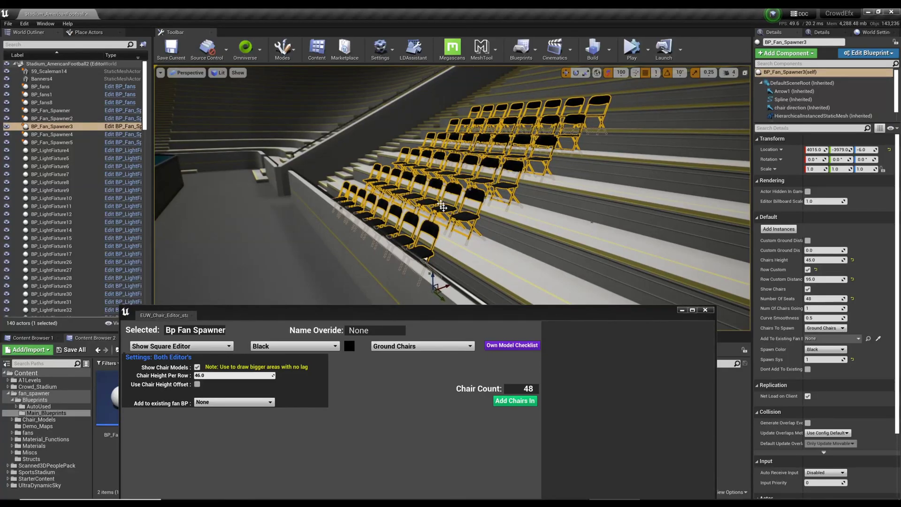
Minimize the chair editor widget and open the BP_Fan_Spawner blueprint to view its Square Editor graph
{"action": "left_click", "coordinate": [674, 309]}
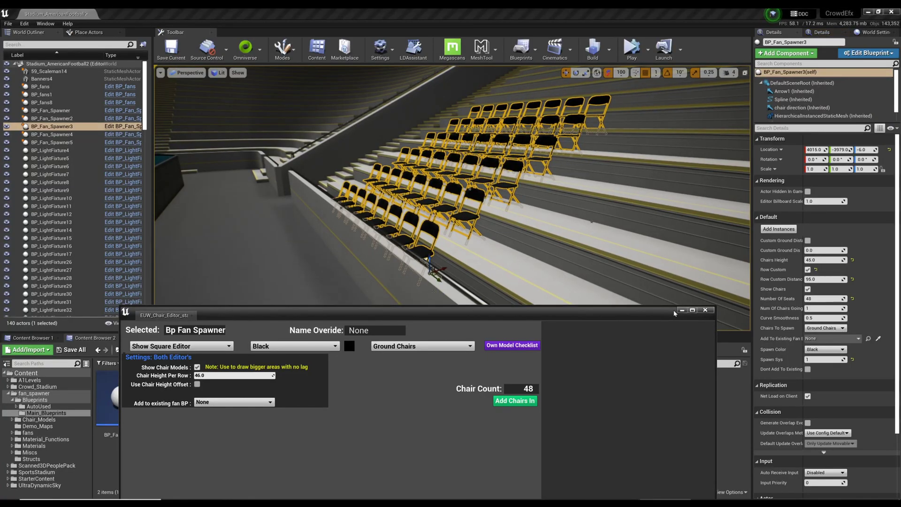
{"action": "left_click", "coordinate": [681, 310]}
{"action": "right_click_drag", "start_coordinate": [456, 245], "coordinate": [429, 221]}
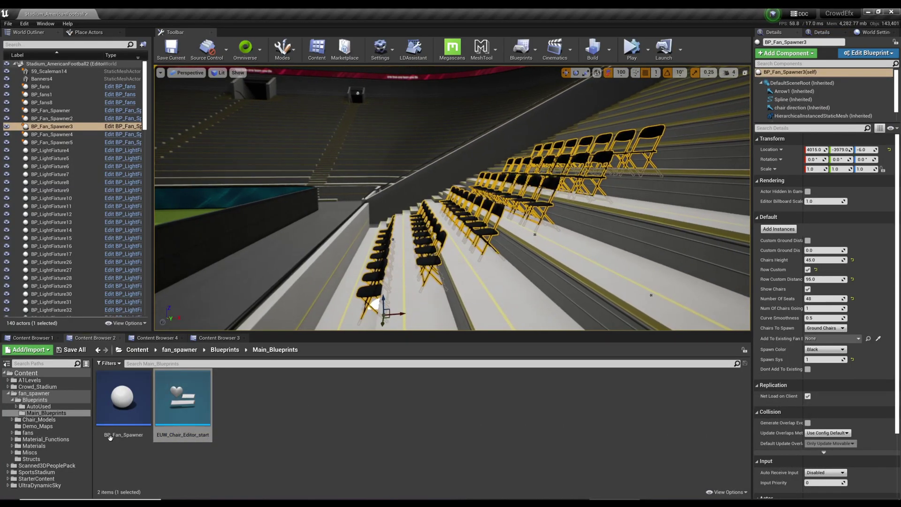
{"action": "double_click", "coordinate": [103, 384]}
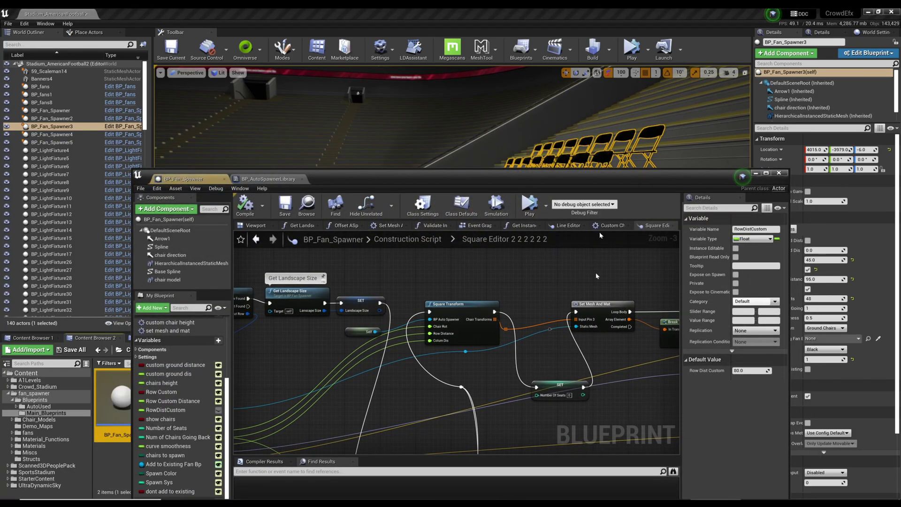
{"action": "left_click_drag", "start_coordinate": [519, 187], "coordinate": [496, 142]}
{"action": "scroll", "coordinate": [383, 297], "scroll_direction": "down", "scroll_amount": 2}
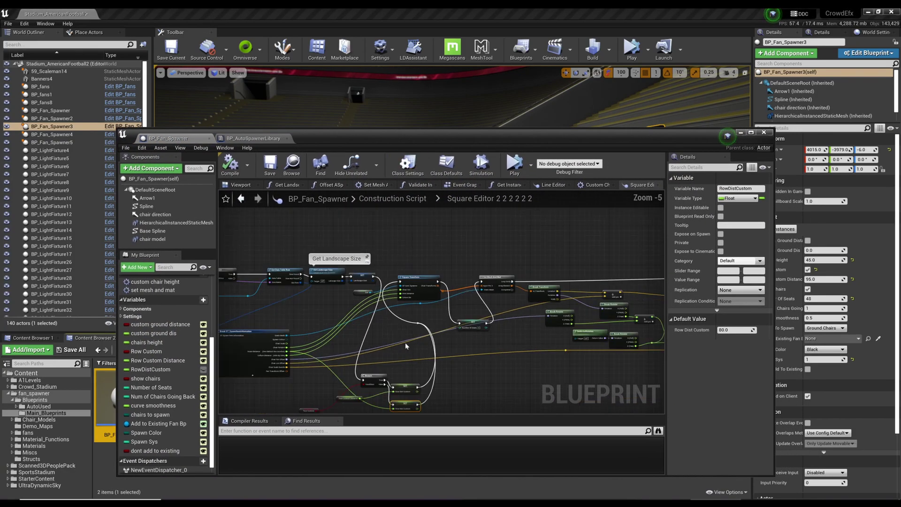
Examine how the Row Custom branch and Row Custom Distance feed the two Row Dist Custom setters in the Square Editor graph
{"action": "right_click_drag", "start_coordinate": [407, 345], "coordinate": [483, 304]}
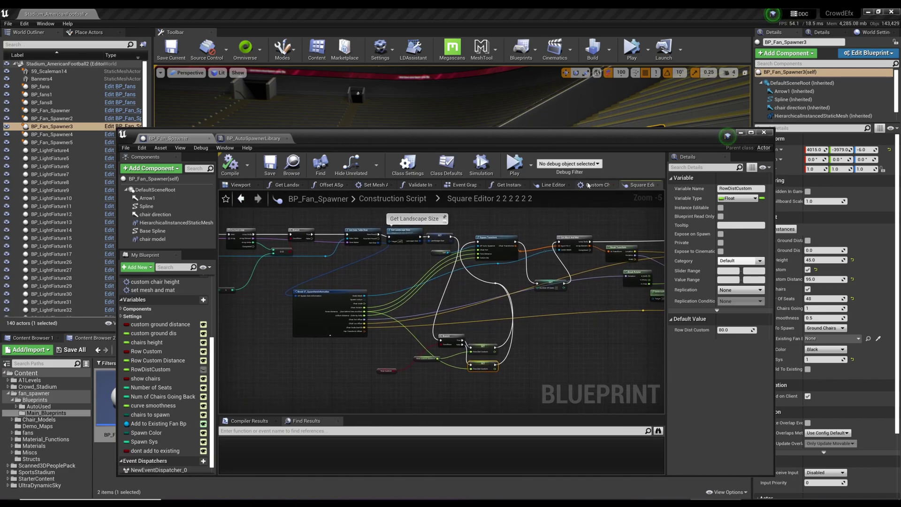
{"action": "scroll", "coordinate": [430, 310], "scroll_direction": "up", "scroll_amount": 2}
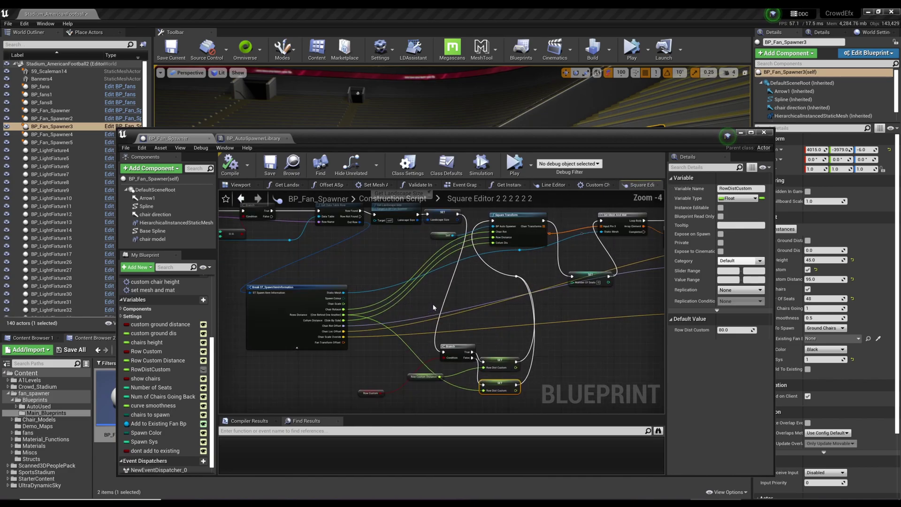
{"action": "right_click_drag", "start_coordinate": [419, 326], "coordinate": [488, 289]}
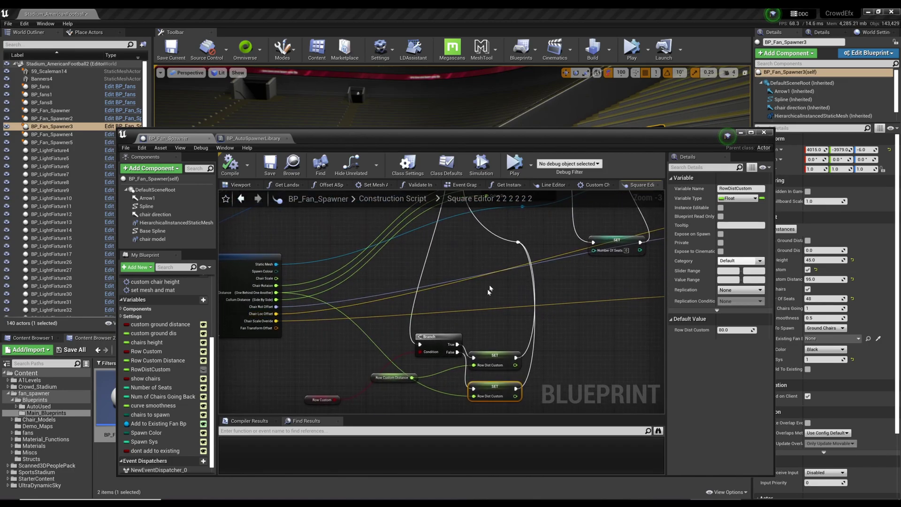
{"action": "right_click_drag", "start_coordinate": [381, 368], "coordinate": [422, 324]}
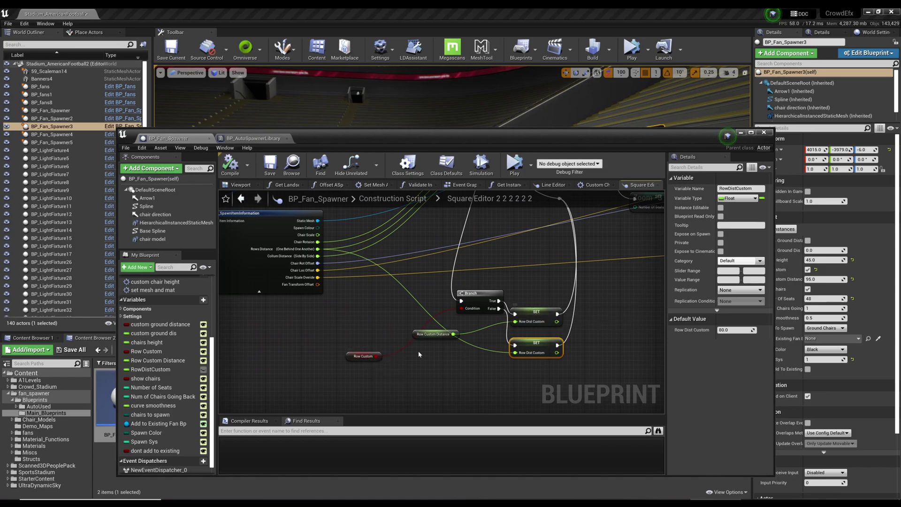
{"action": "left_click", "coordinate": [363, 356]}
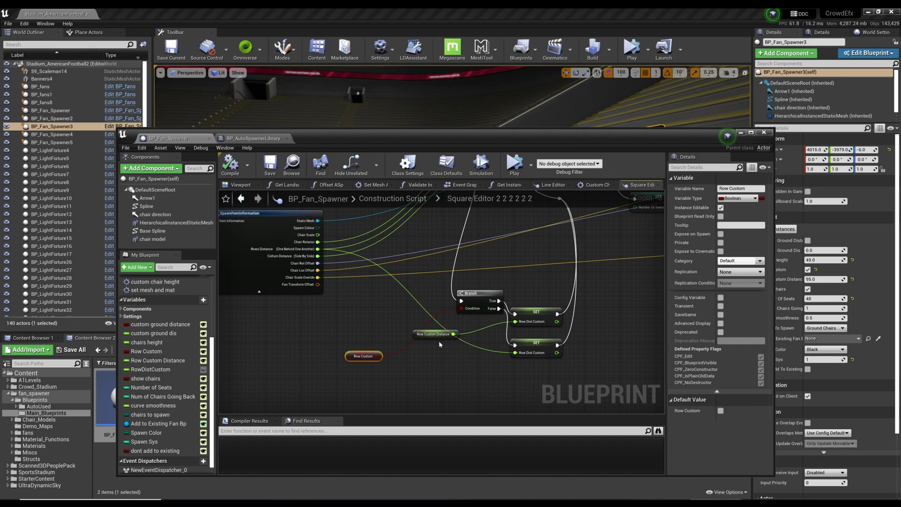
{"action": "left_click", "coordinate": [430, 338]}
{"action": "right_click_drag", "start_coordinate": [445, 356], "coordinate": [317, 369]}
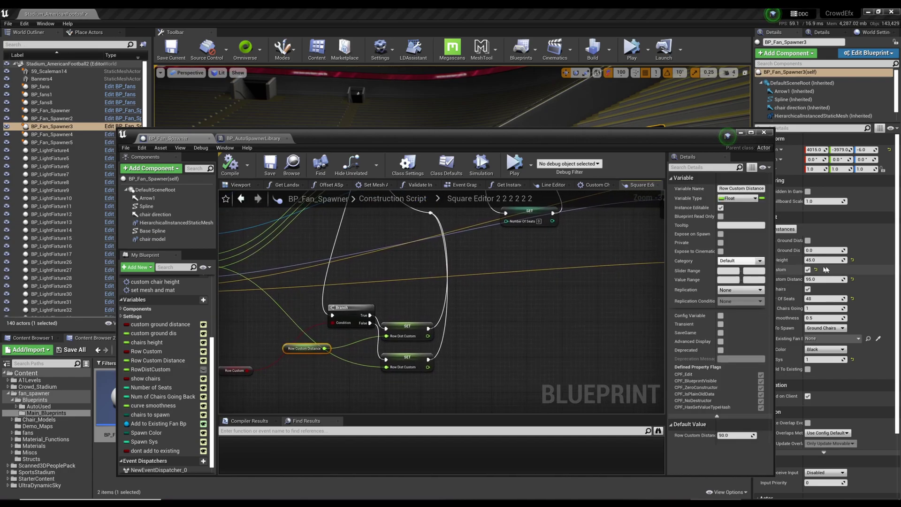
{"action": "left_click", "coordinate": [409, 325]}
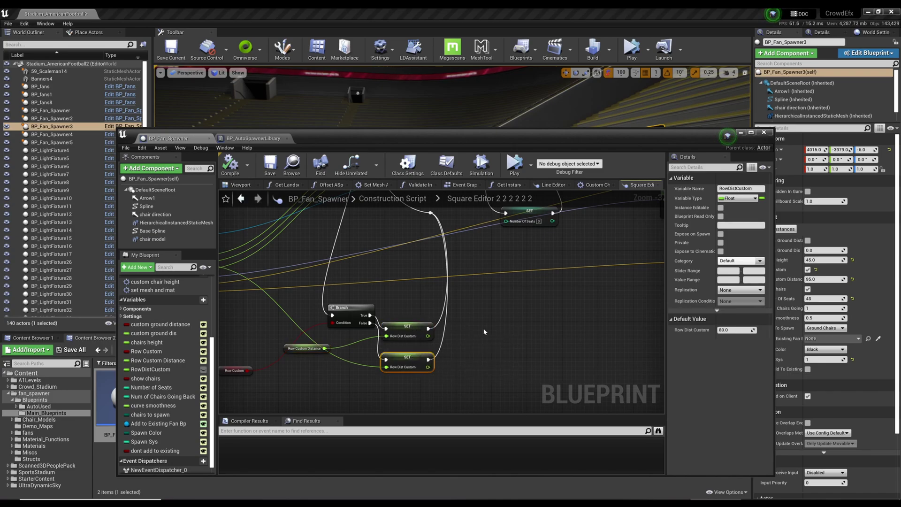
{"action": "mouse_move", "coordinate": [484, 331]}
{"action": "right_mouse_down"}
{"action": "mouse_move", "coordinate": [480, 372]}
{"action": "mouse_move", "coordinate": [499, 324]}
{"action": "right_mouse_up"}
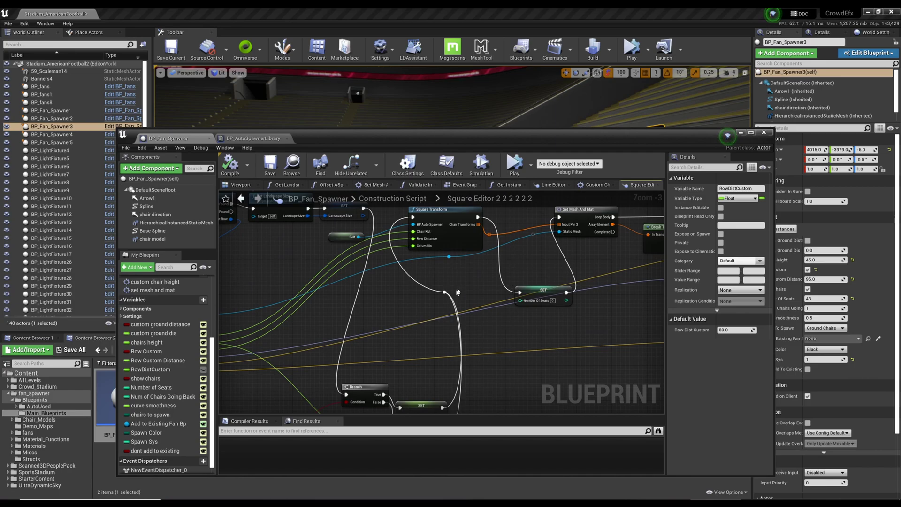
{"action": "right_click_drag", "start_coordinate": [457, 292], "coordinate": [458, 344]}
Open the Square Transform function and examine how the Row Dist Custom getter connects to the row distance setter
{"action": "double_click", "coordinate": [443, 264]}
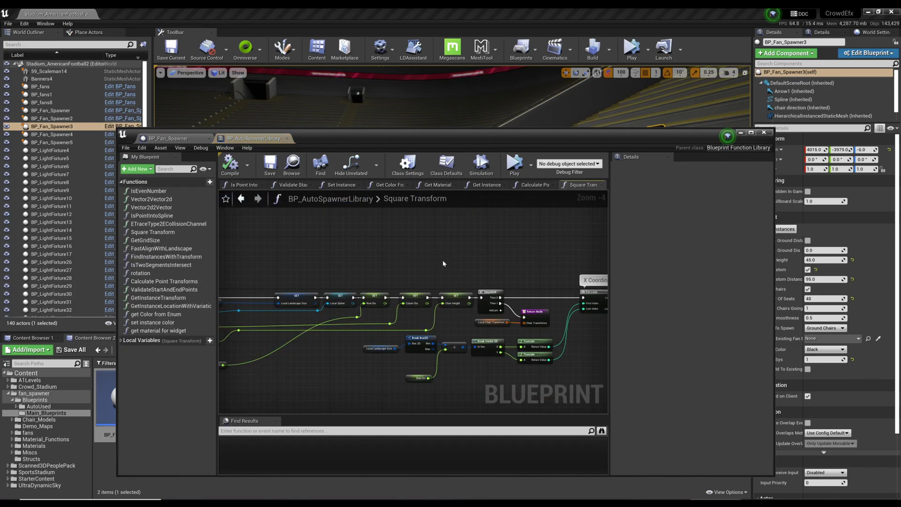
{"action": "right_click_drag", "start_coordinate": [336, 331], "coordinate": [524, 328]}
{"action": "scroll", "coordinate": [460, 338], "scroll_direction": "up", "scroll_amount": 1}
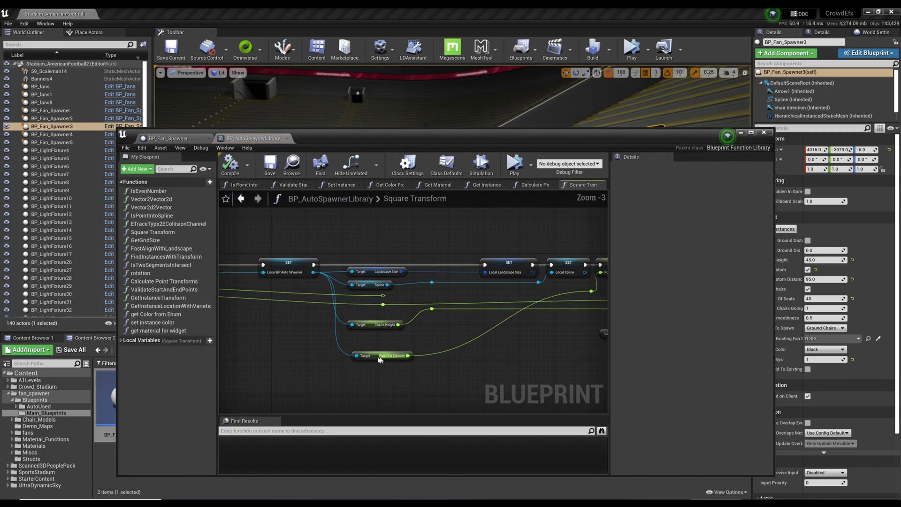
{"action": "right_click_drag", "start_coordinate": [302, 313], "coordinate": [406, 328]}
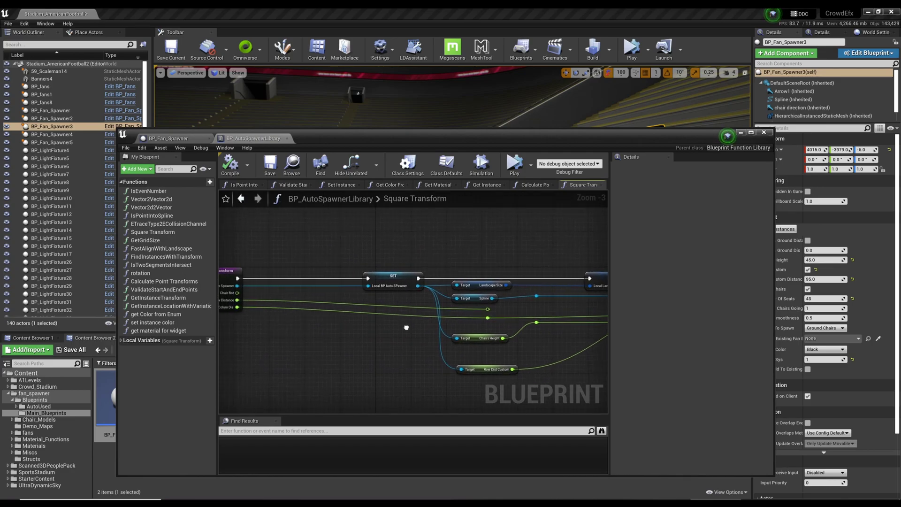
{"action": "left_click", "coordinate": [482, 368]}
{"action": "right_click_drag", "start_coordinate": [243, 307], "coordinate": [351, 338]}
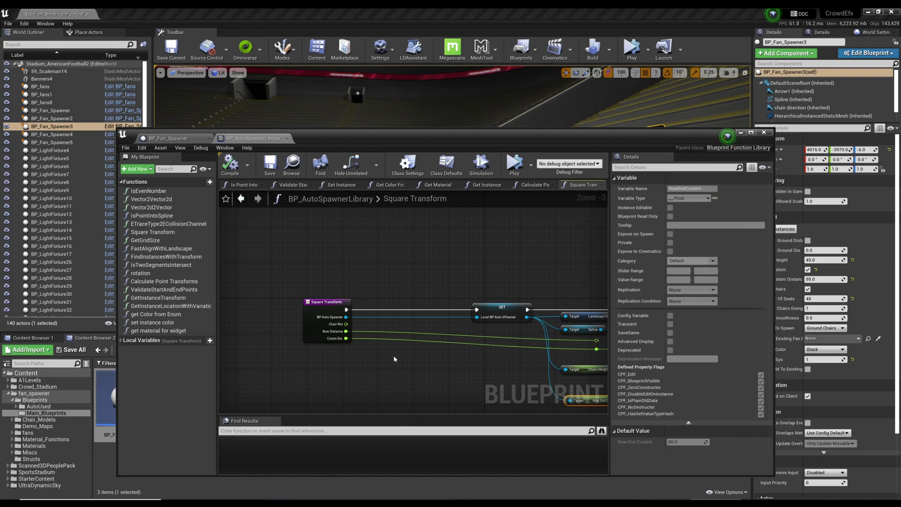
{"action": "right_click_drag", "start_coordinate": [399, 360], "coordinate": [305, 360]}
{"action": "right_click_drag", "start_coordinate": [522, 354], "coordinate": [376, 352]}
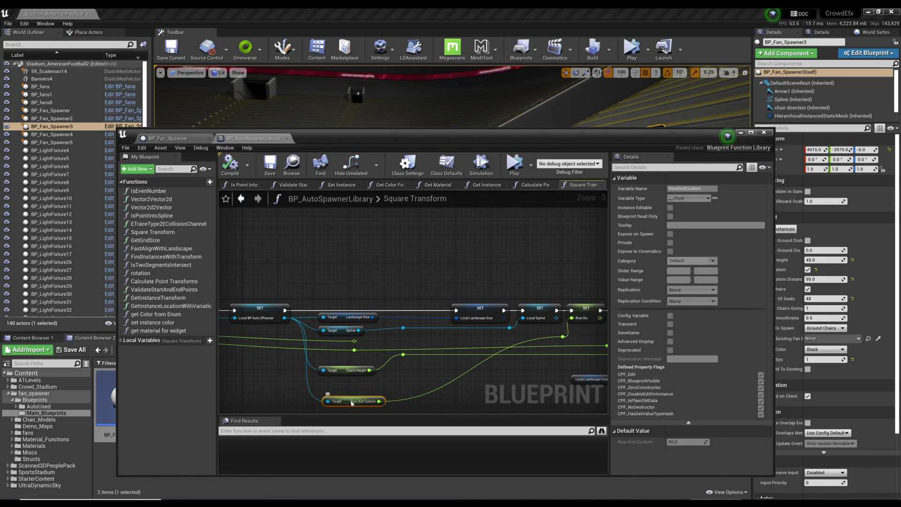
Return to the BP_Fan_Spawner graph to review the Square Transform node, and check the stands in the level viewport
{"action": "left_click", "coordinate": [190, 139]}
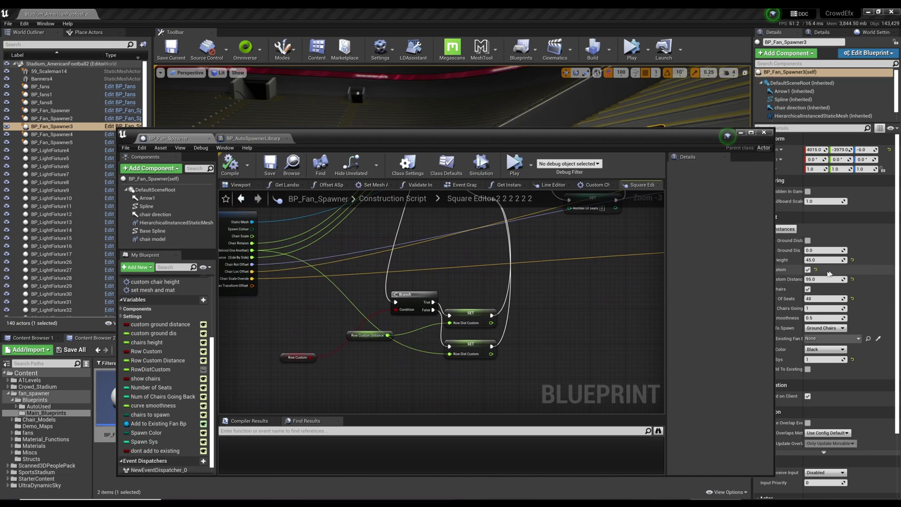
{"action": "right_click_drag", "start_coordinate": [480, 263], "coordinate": [424, 290]}
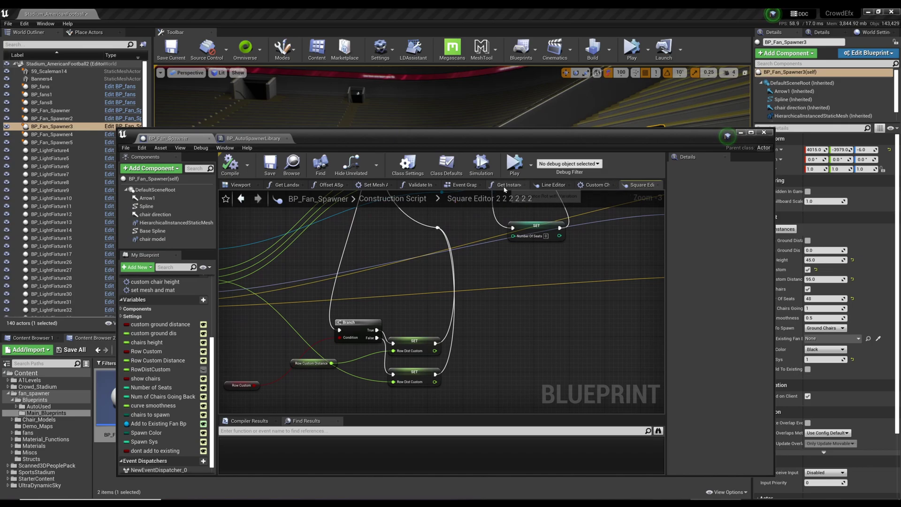
{"action": "right_click_drag", "start_coordinate": [417, 242], "coordinate": [473, 293]}
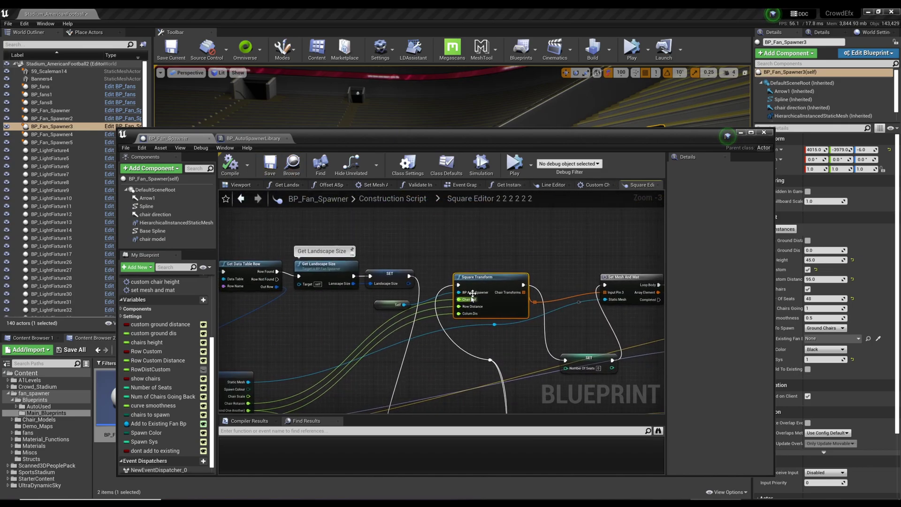
{"action": "left_click", "coordinate": [741, 133]}
{"action": "right_click_drag", "start_coordinate": [569, 298], "coordinate": [606, 324]}
{"action": "left_click", "coordinate": [716, 499]}
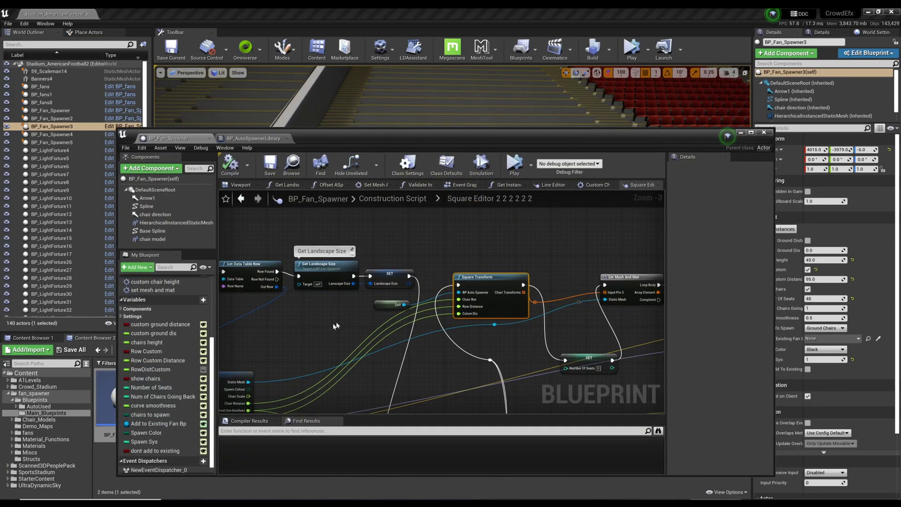
Inspect both Row Dist Custom setters and the Row Custom Distance variable beside the Branch node
{"action": "right_click_drag", "start_coordinate": [336, 327], "coordinate": [336, 183]}
{"action": "scroll", "coordinate": [419, 322], "scroll_direction": "up", "scroll_amount": 2}
{"action": "right_click_drag", "start_coordinate": [320, 323], "coordinate": [344, 283]}
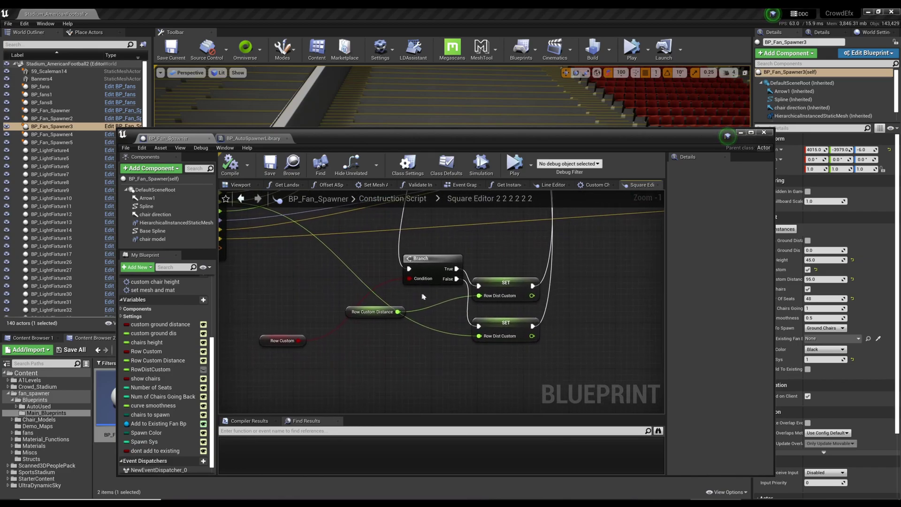
{"action": "left_click", "coordinate": [516, 282]}
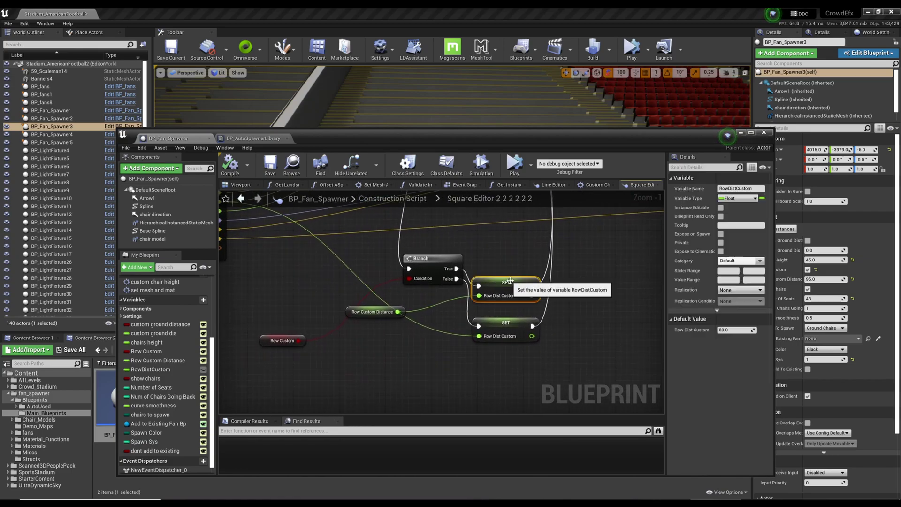
{"action": "left_click", "coordinate": [506, 323]}
{"action": "left_click", "coordinate": [374, 311]}
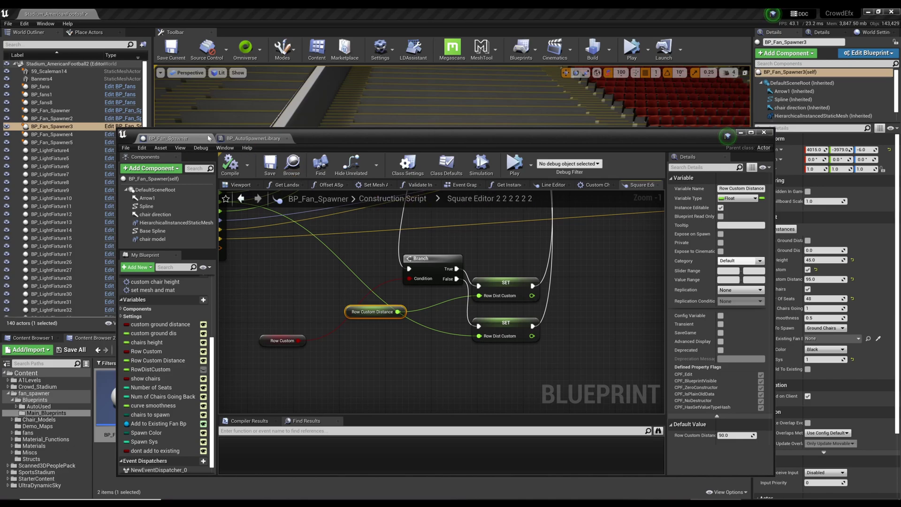
Return to the Square Transform function, inspect its Row Dist Custom getter, and search the Local BP Auto Spawner output's actions for "cust"
{"action": "left_click", "coordinate": [258, 139]}
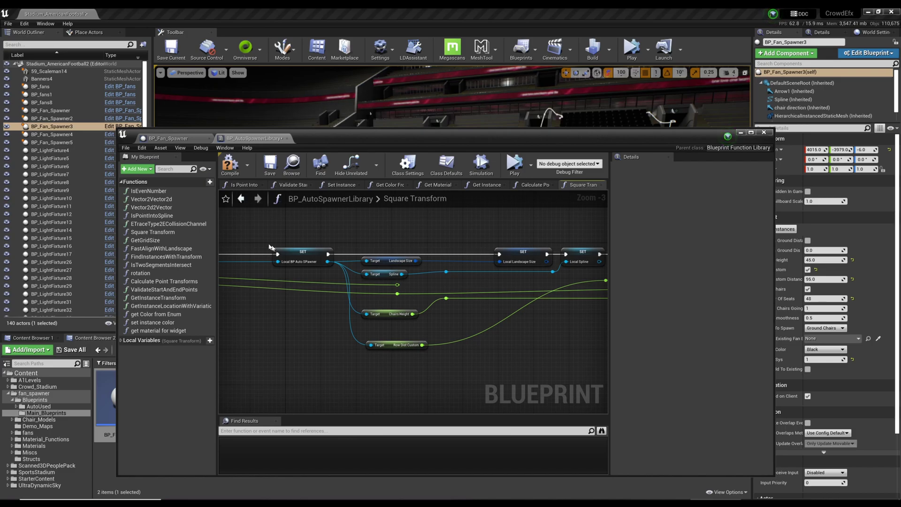
{"action": "left_click", "coordinate": [399, 347]}
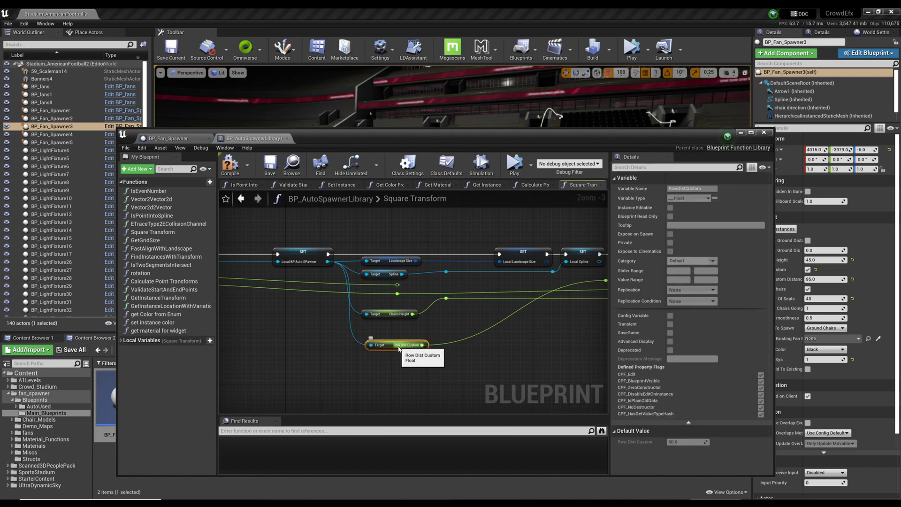
{"action": "left_click_drag", "start_coordinate": [327, 262], "coordinate": [331, 381]}
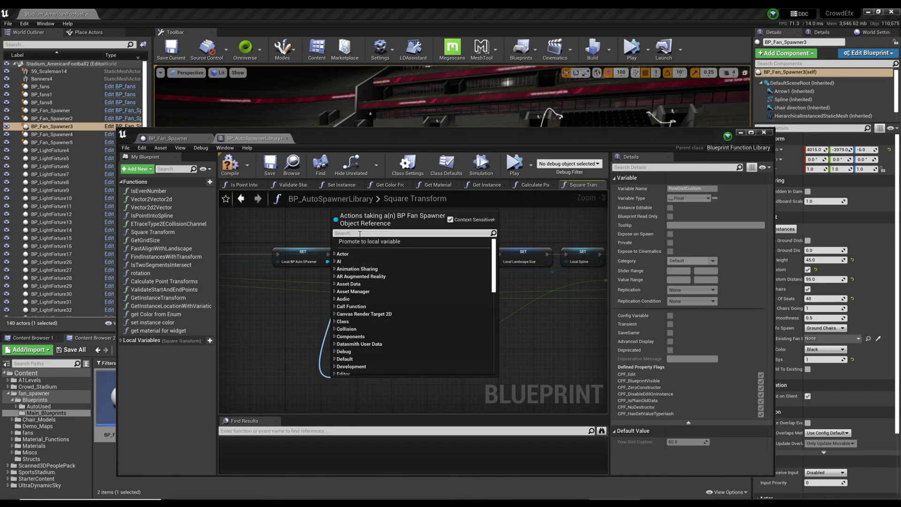
{"action": "type", "text": "cust"}
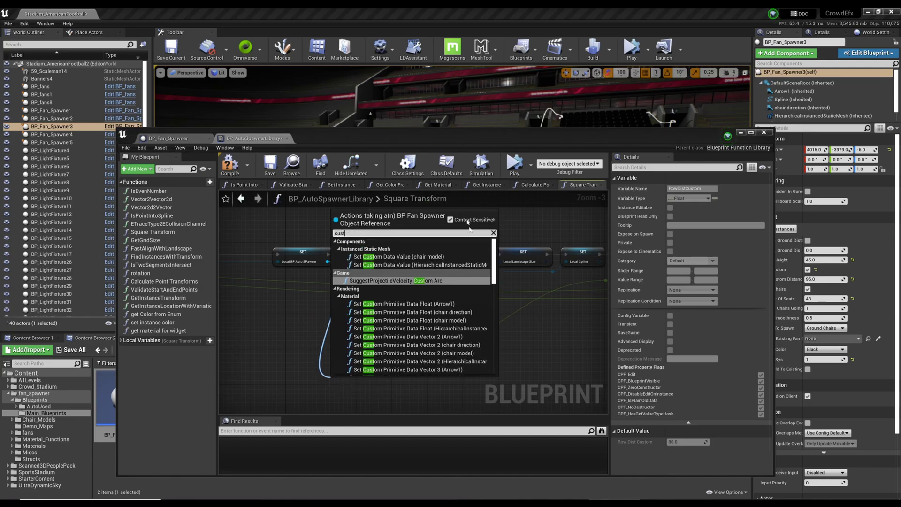
{"action": "scroll", "coordinate": [487, 336], "scroll_direction": "down", "scroll_amount": 10}
{"action": "scroll", "coordinate": [486, 337], "scroll_direction": "down", "scroll_amount": 3}
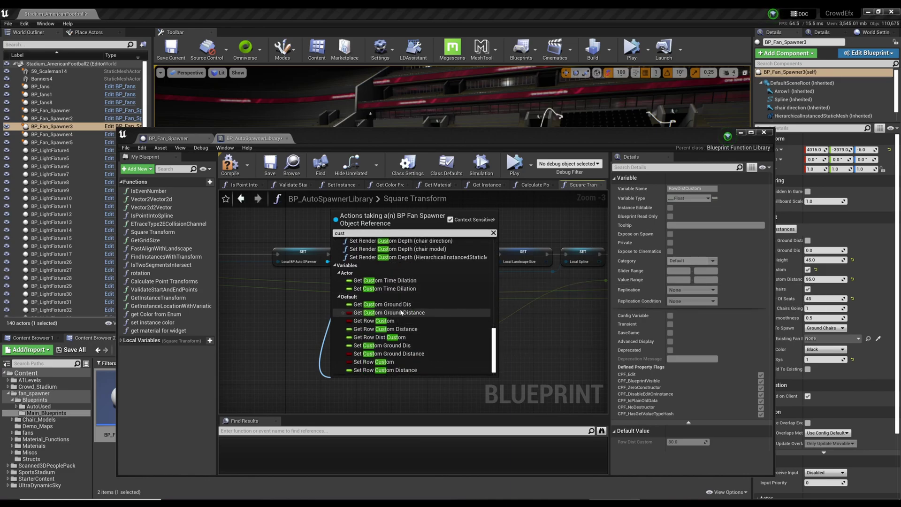
{"action": "scroll", "coordinate": [397, 384], "scroll_direction": "down", "scroll_amount": 2}
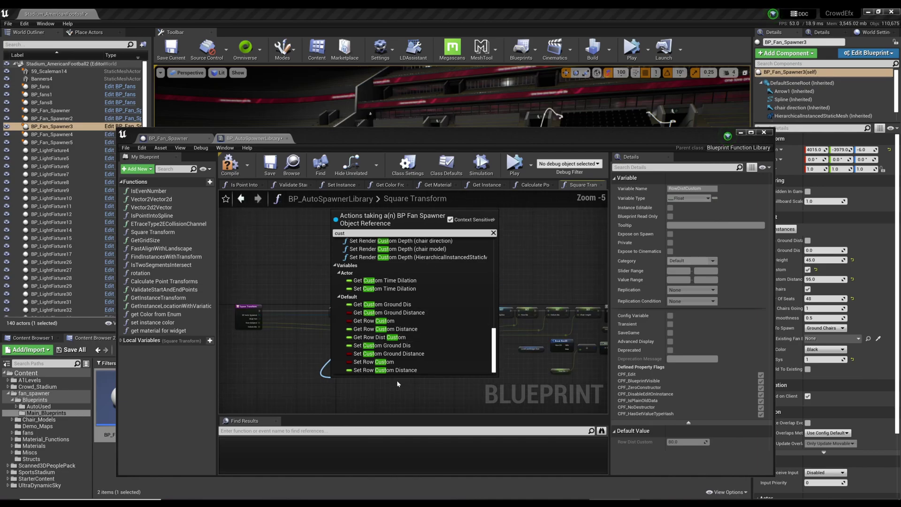
{"action": "left_click", "coordinate": [397, 384]}
{"action": "scroll", "coordinate": [406, 376], "scroll_direction": "up", "scroll_amount": 3}
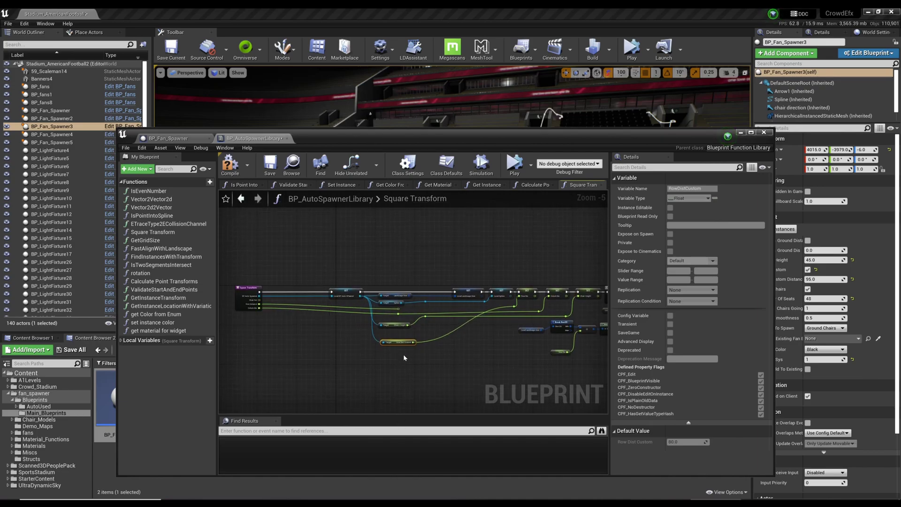
Try adding a second Row Dist Custom getter from the Local BP Auto Spawner output, and delete the extra node
{"action": "left_click_drag", "start_coordinate": [316, 236], "coordinate": [316, 369]}
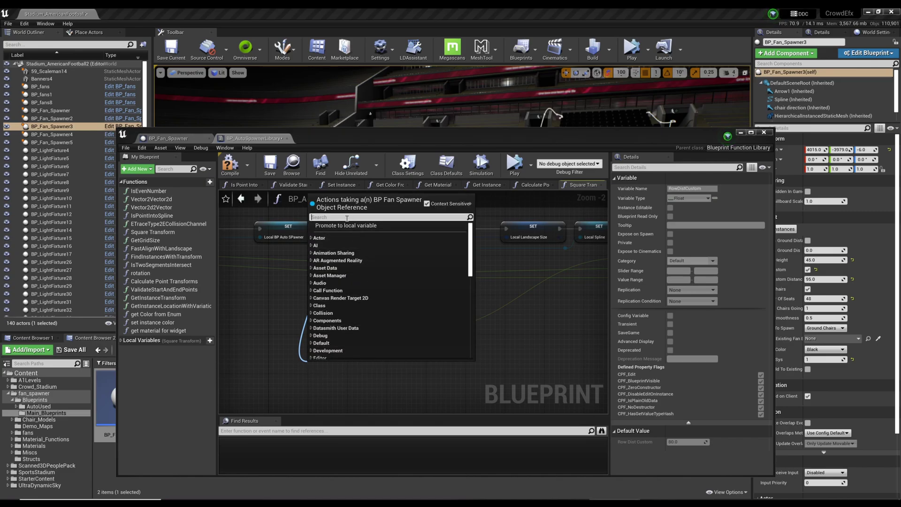
{"action": "type", "text": "row"}
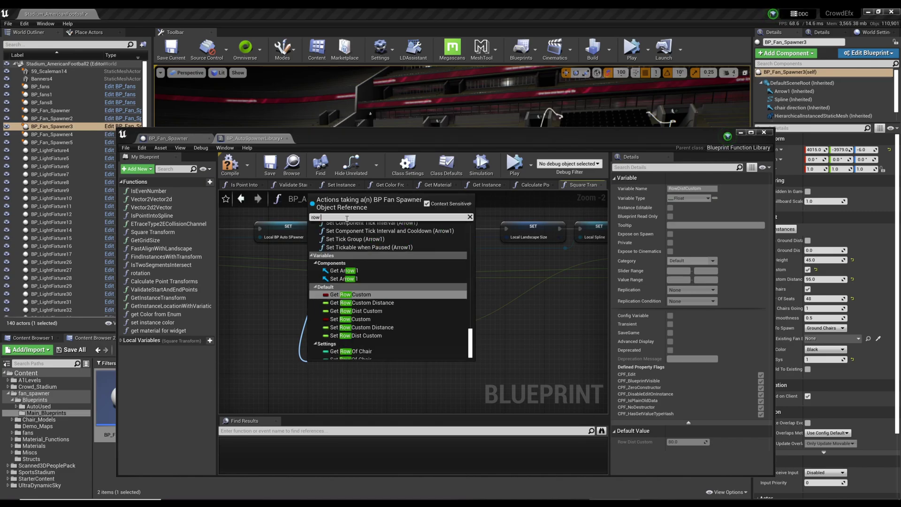
{"action": "type", "text": " dist"}
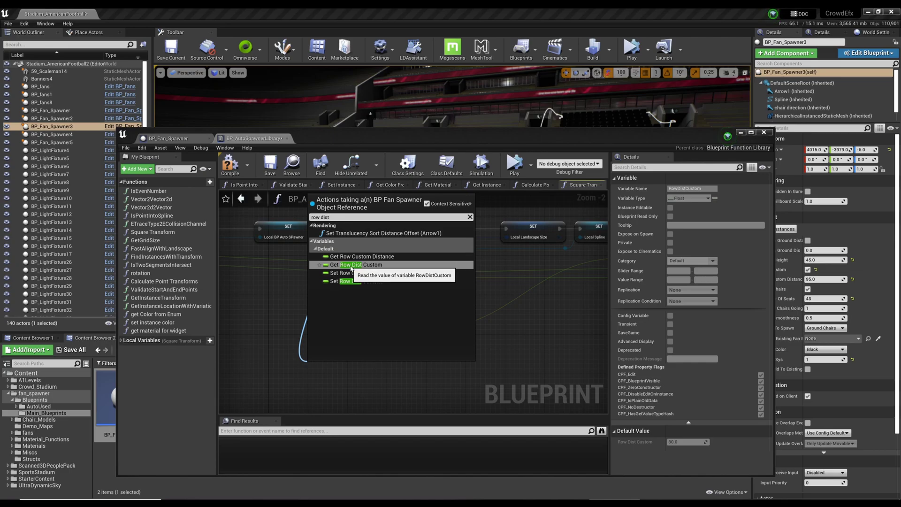
{"action": "left_click", "coordinate": [351, 266]}
{"action": "right_click_drag", "start_coordinate": [430, 372], "coordinate": [329, 386]}
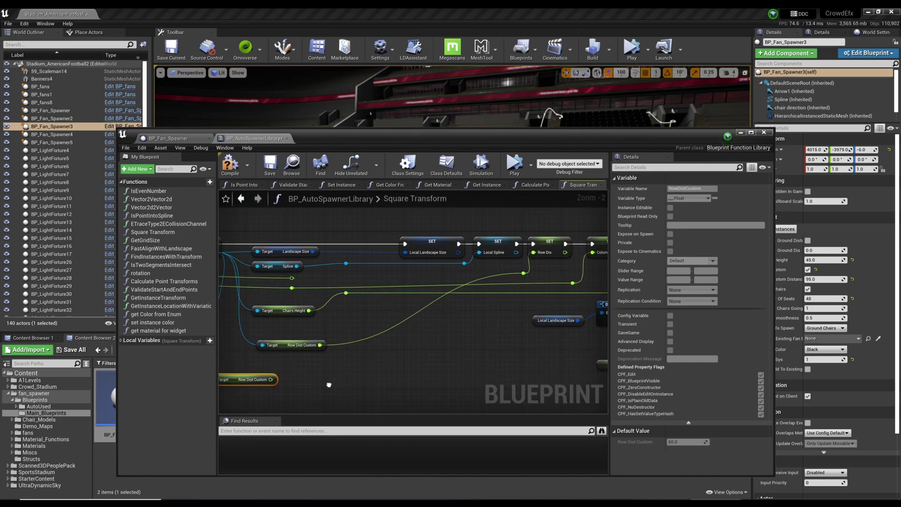
{"action": "right_click_drag", "start_coordinate": [393, 351], "coordinate": [483, 363]}
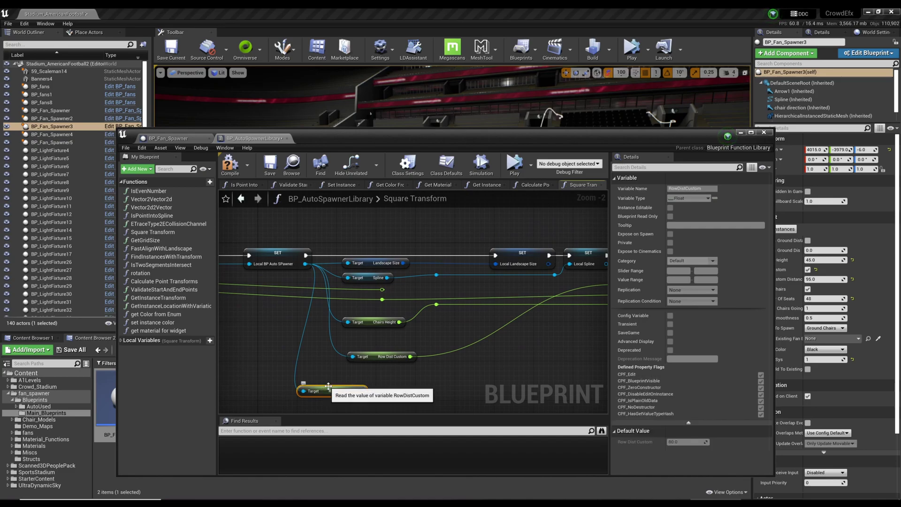
{"action": "key", "text": "Delete"}
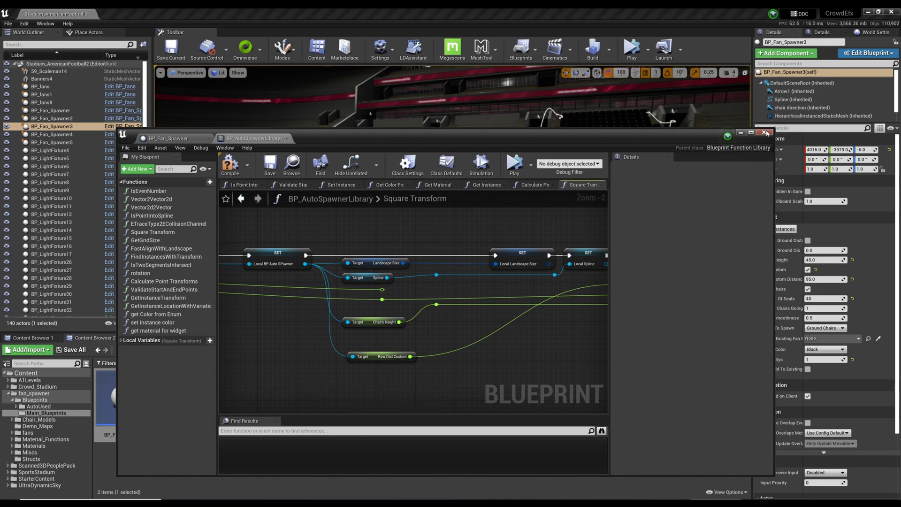
Save the BP_AutoSpawnerLibrary blueprint, minimize its editor and view the chair block on the stand in the level viewport
{"action": "left_click", "coordinate": [269, 165]}
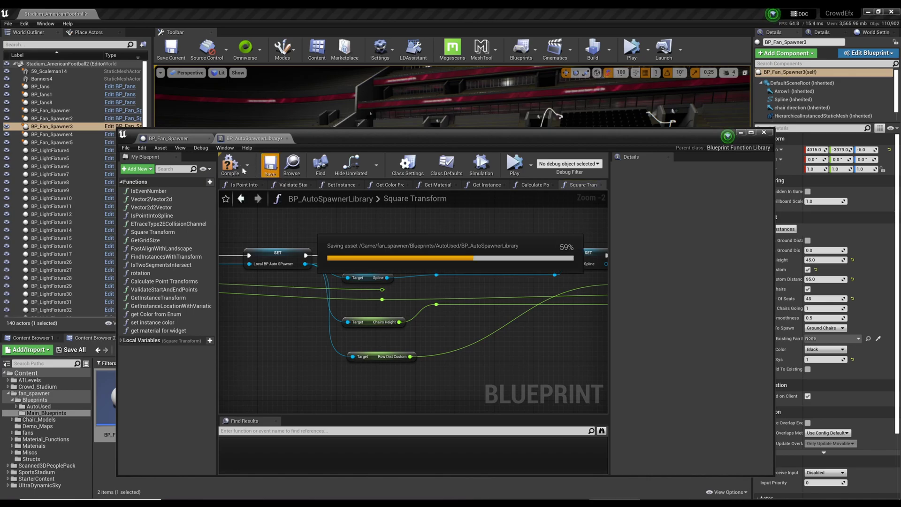
{"action": "left_click", "coordinate": [742, 134]}
{"action": "right_click_drag", "start_coordinate": [597, 251], "coordinate": [385, 261]}
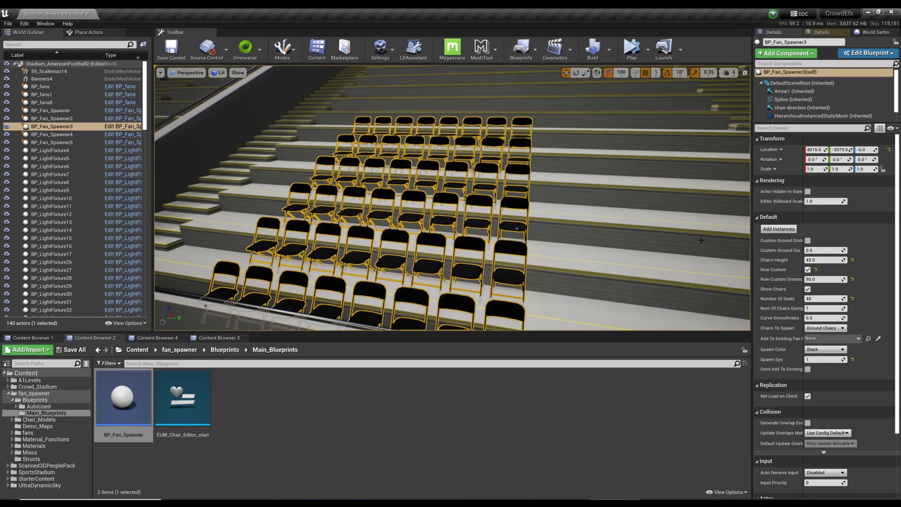
Add the instances of BP_Fan_Spawner3 to the stadium stand and briefly test-play the level
{"action": "left_click", "coordinate": [778, 229]}
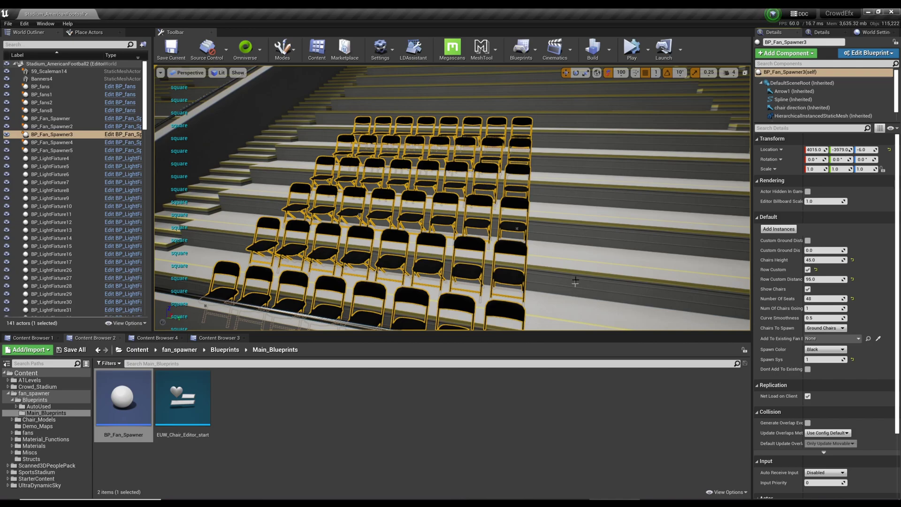
{"action": "left_click", "coordinate": [631, 48]}
{"action": "key", "text": "Escape"}
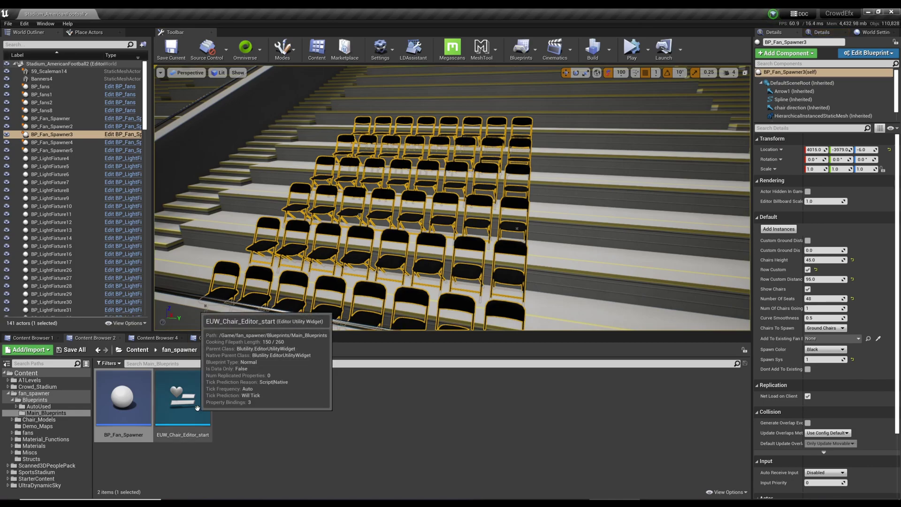
Run the EUW_Chair_Editor_start widget, turn off Show Chair Models for the selected fan spawner, and minimize the editor
{"action": "right_click", "coordinate": [183, 396]}
{"action": "left_click", "coordinate": [256, 196]}
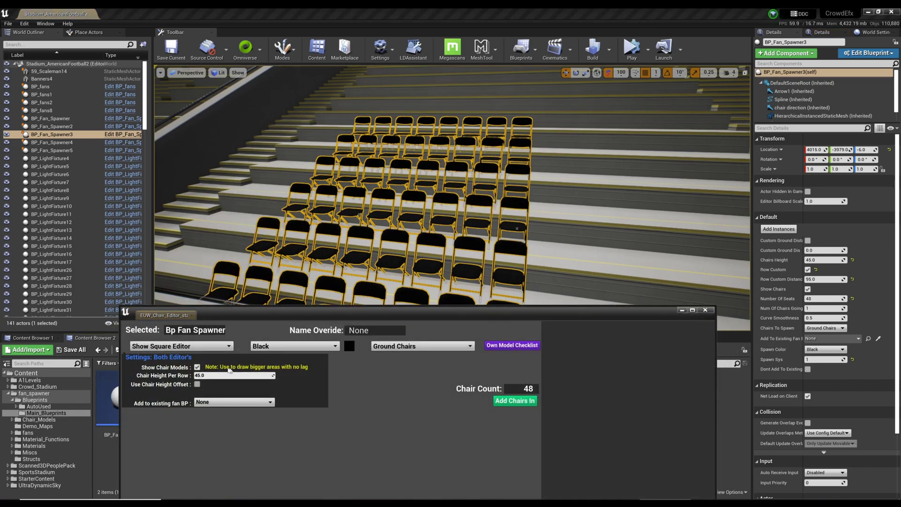
{"action": "left_click", "coordinate": [197, 367]}
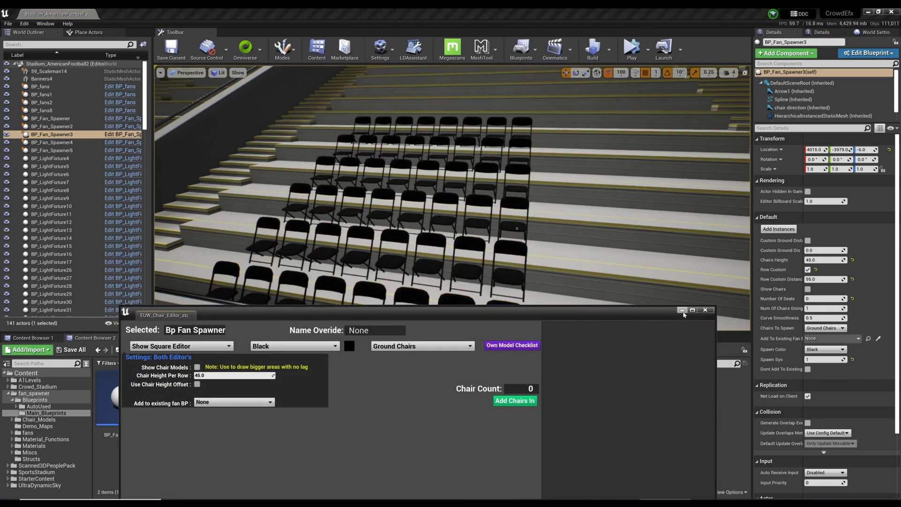
{"action": "left_click", "coordinate": [682, 310]}
Simulate the level, examine the crowd on the new chair block and the surrounding stands, and stop the simulation
{"action": "left_click", "coordinate": [632, 47]}
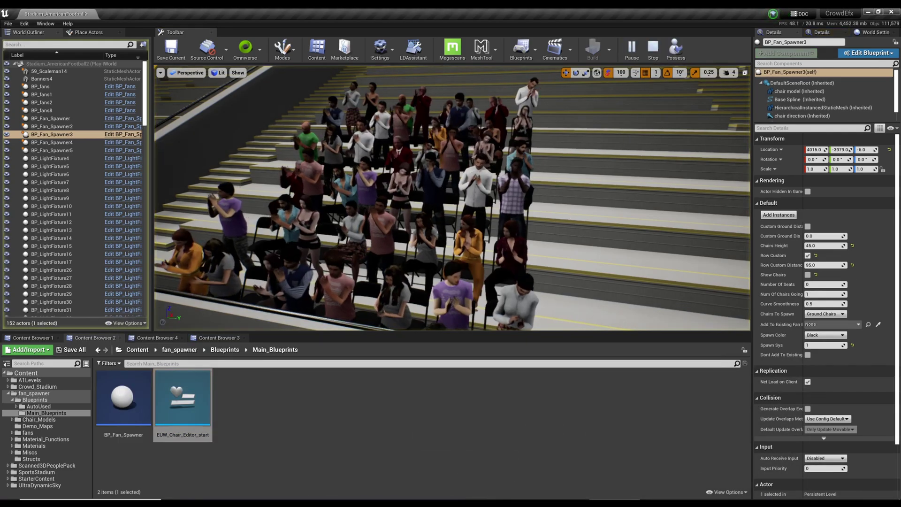
{"action": "right_click_drag", "start_coordinate": [452, 198], "coordinate": [488, 197]}
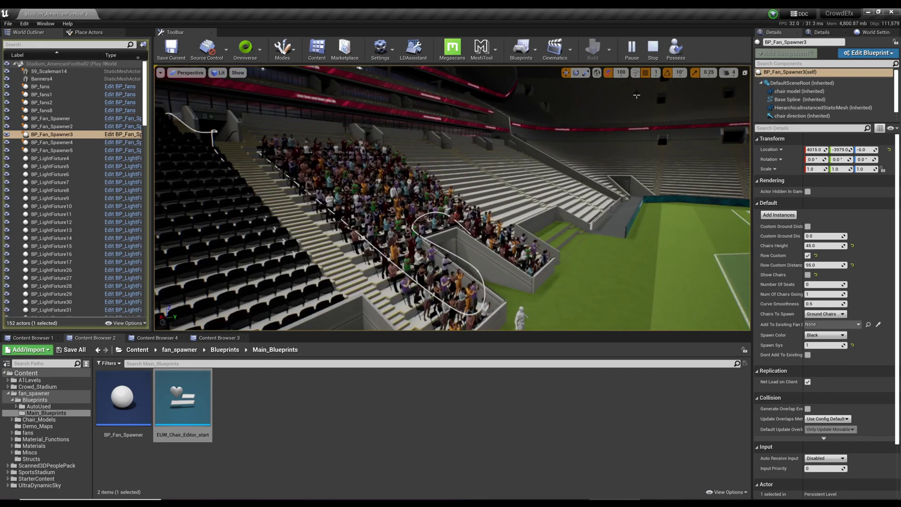
{"action": "left_click", "coordinate": [653, 47]}
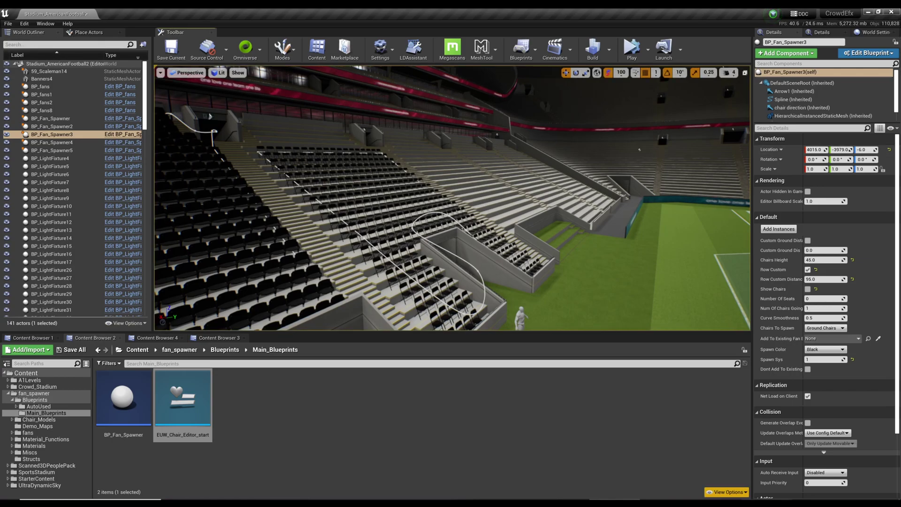
{"action": "left_click", "coordinate": [765, 502]}
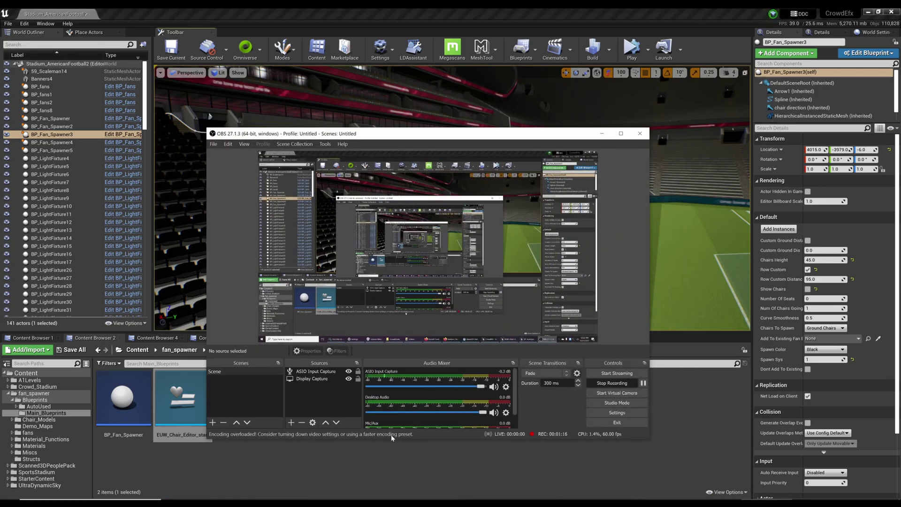